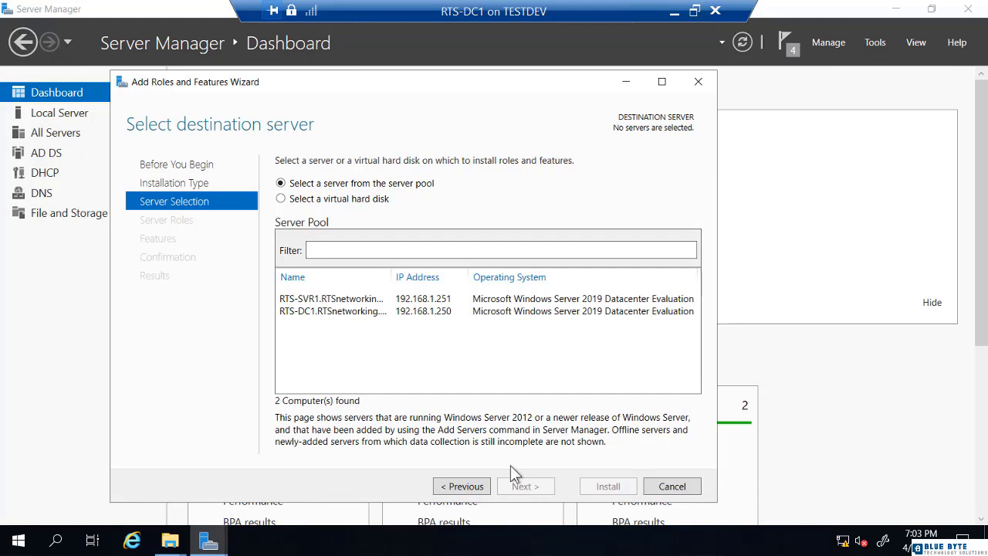
Pick RTS-DC1 as the destination and tick iSCSI Target Server under File and iSCSI Services
left_click(370, 314)
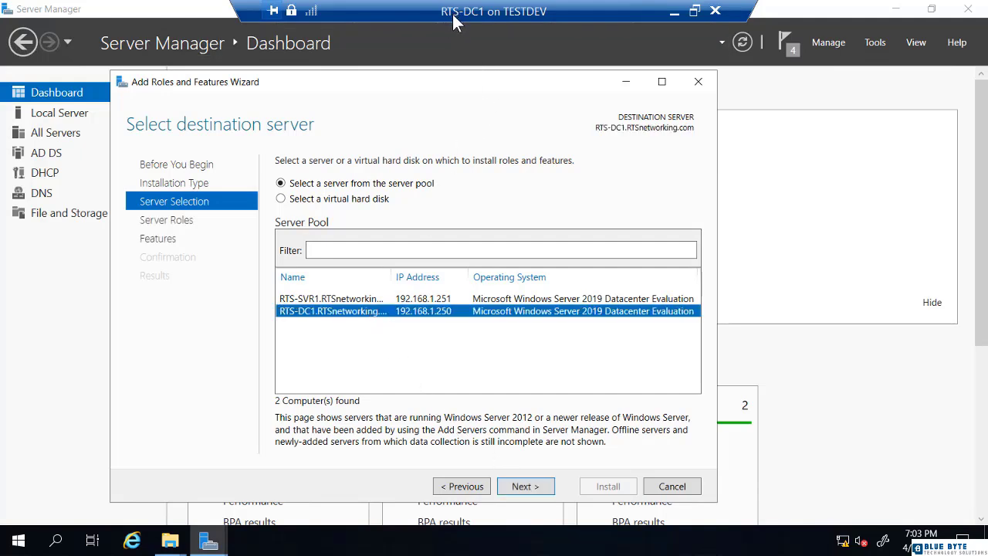
left_click(524, 488)
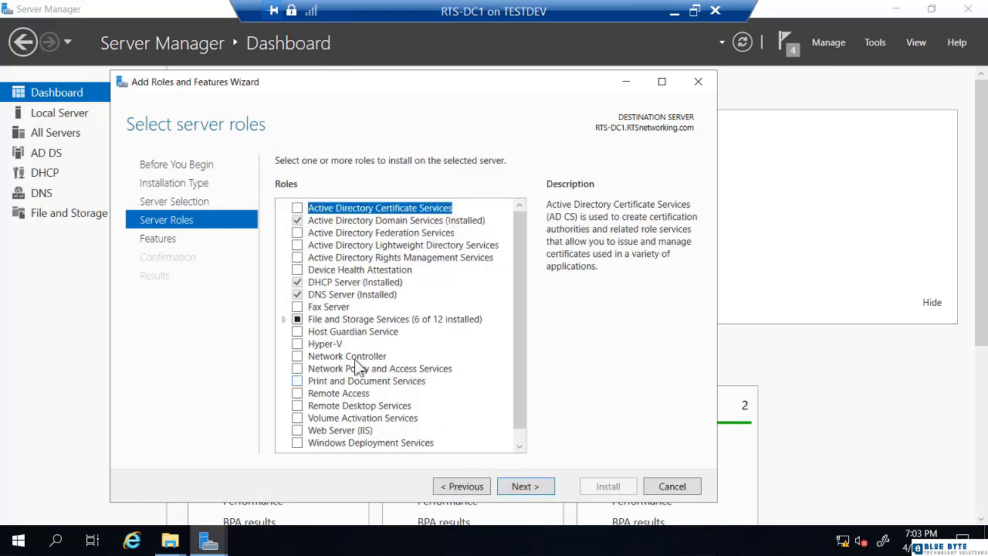
left_click(284, 318)
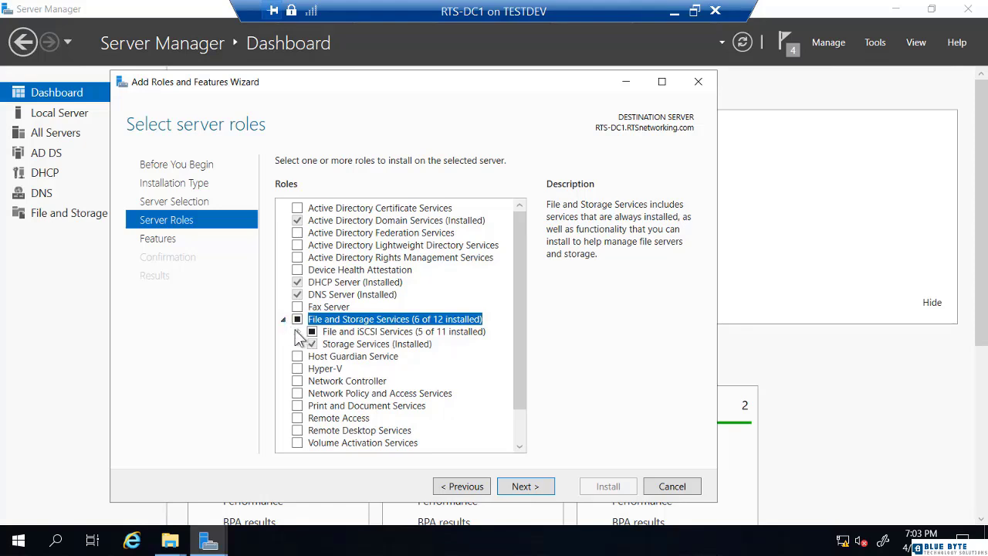
left_click(298, 331)
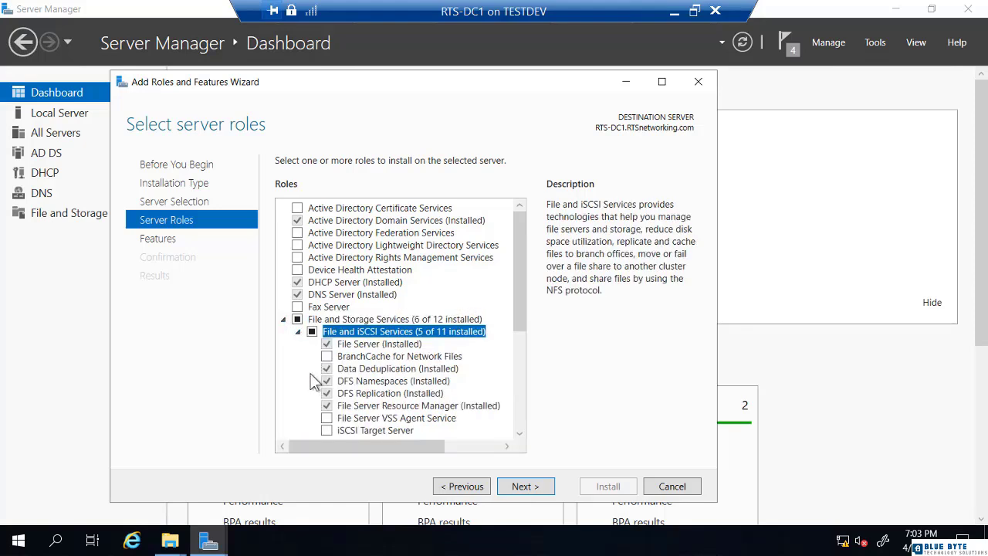
left_click(327, 430)
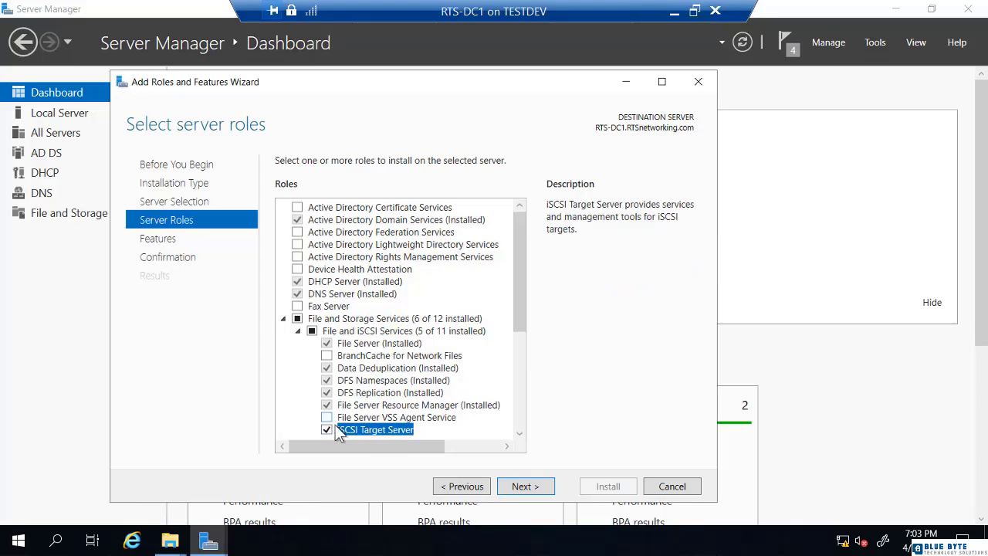
left_click(523, 487)
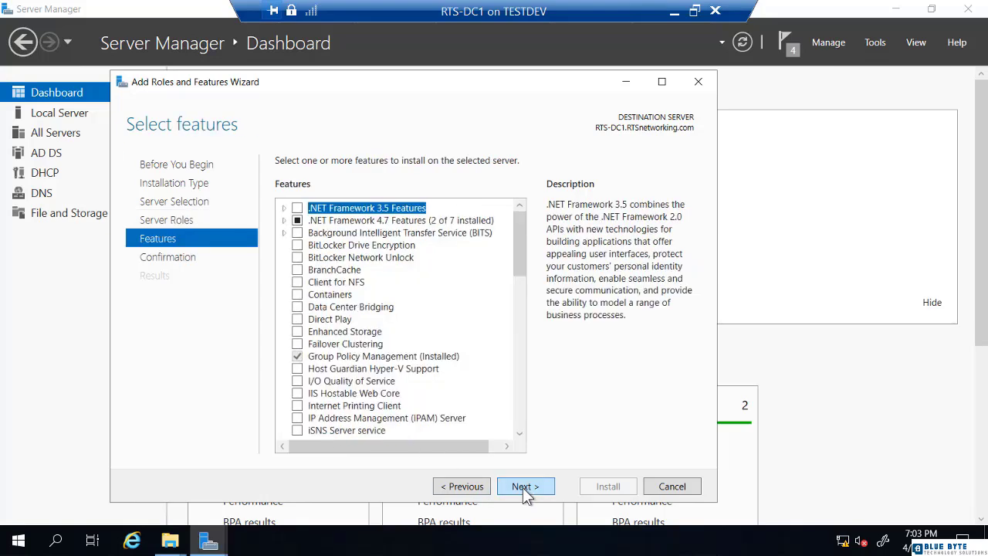
left_click(521, 487)
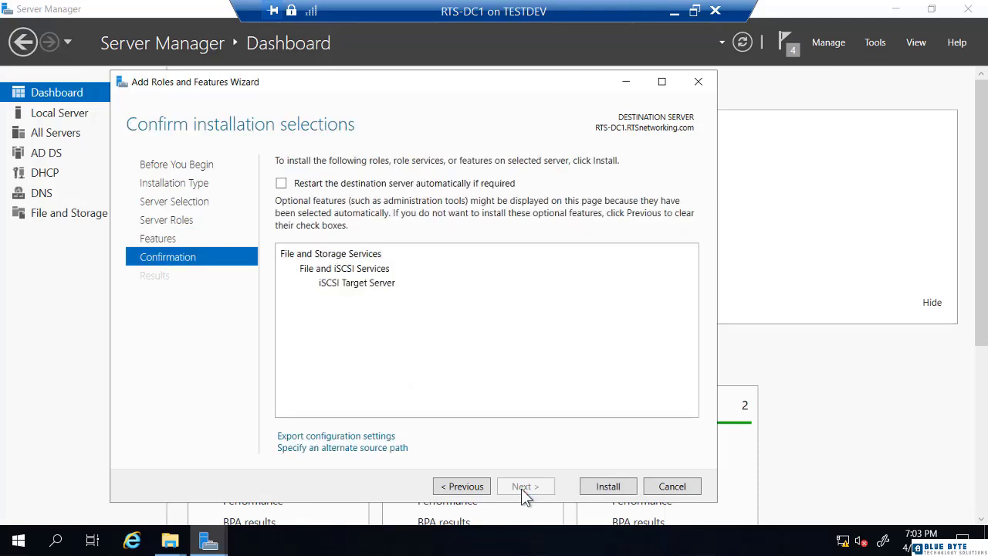
Install iSCSI Target Server on RTS-DC1, close the wizard and refresh the dashboard
left_click(607, 484)
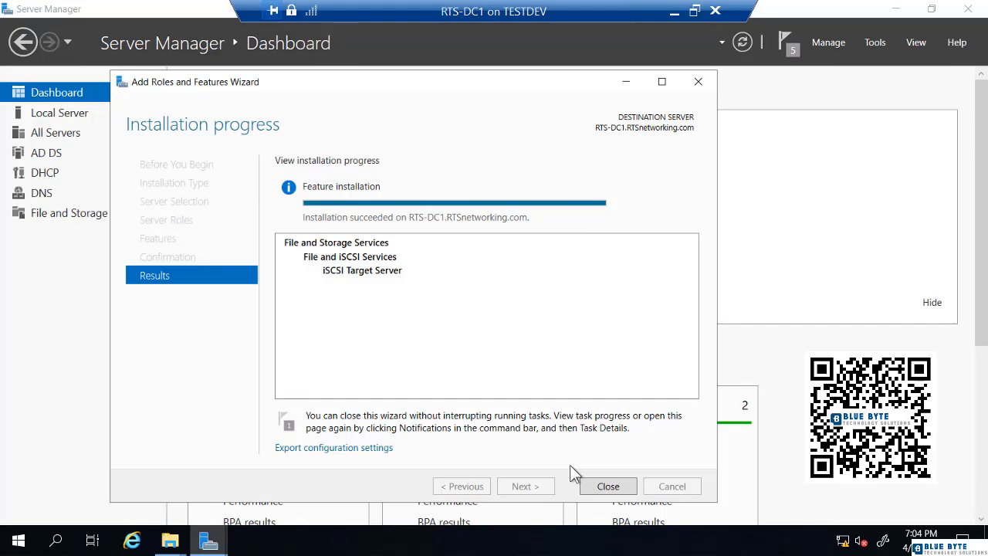
left_click(607, 487)
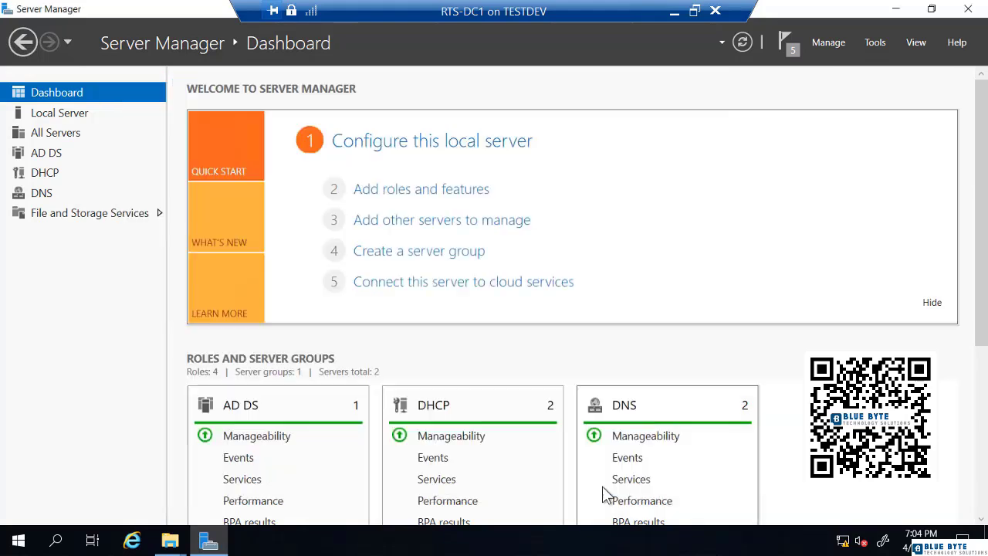
left_click(740, 47)
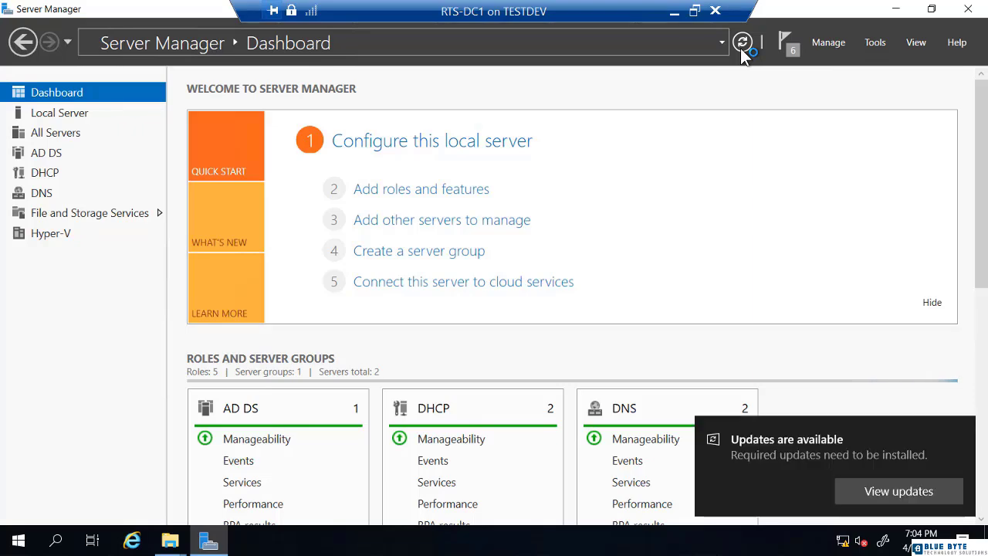
Go to File and Storage Services > iSCSI and drop down the virtual disks TASKS menu
left_click(101, 215)
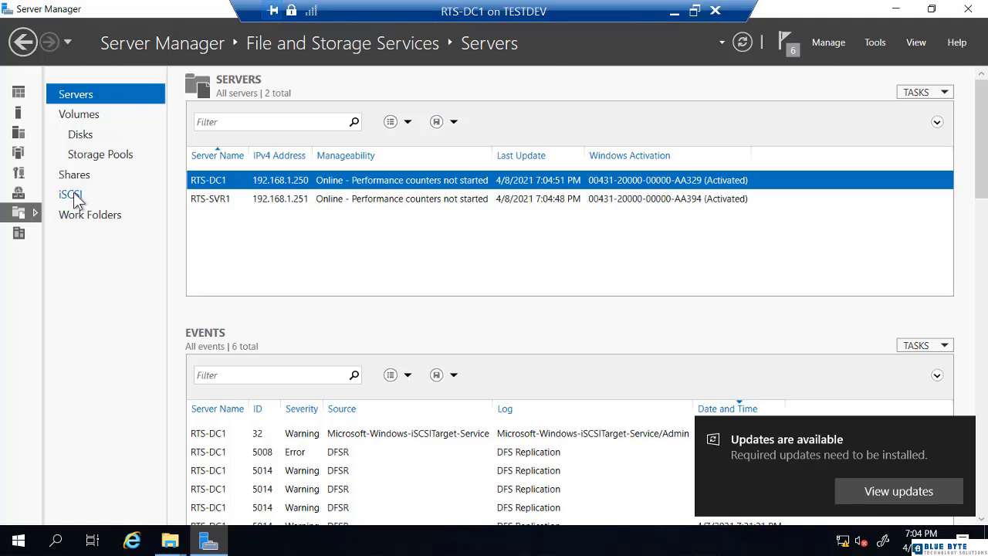
left_click(73, 195)
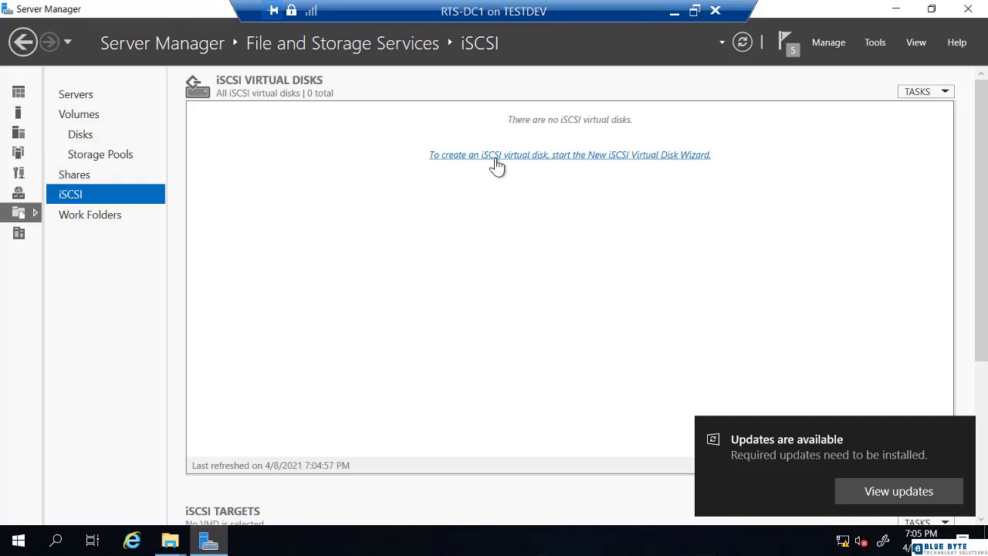
left_click(912, 91)
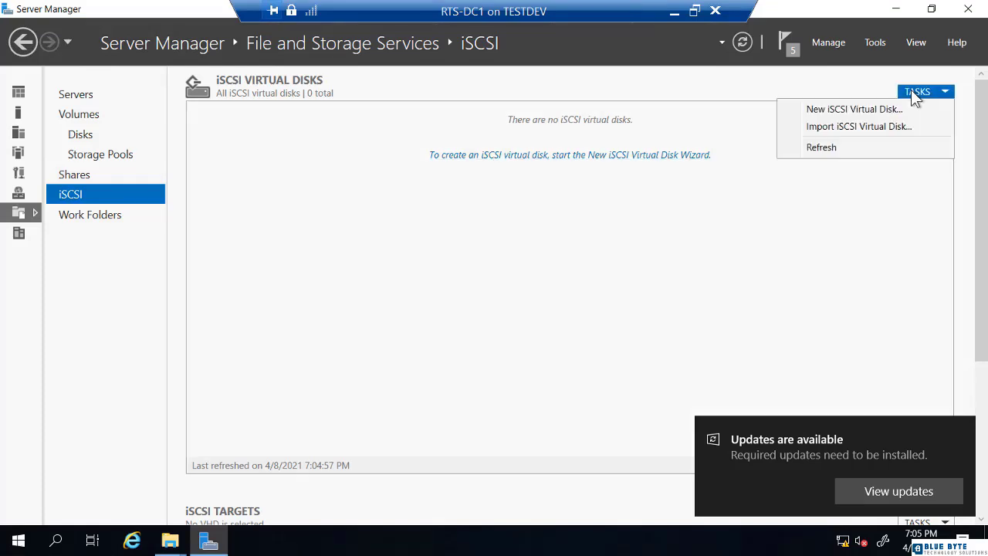
Define a new iSCSI virtual disk iScsiDisk1 on C:, 100 GB dynamically expanding
left_click(875, 109)
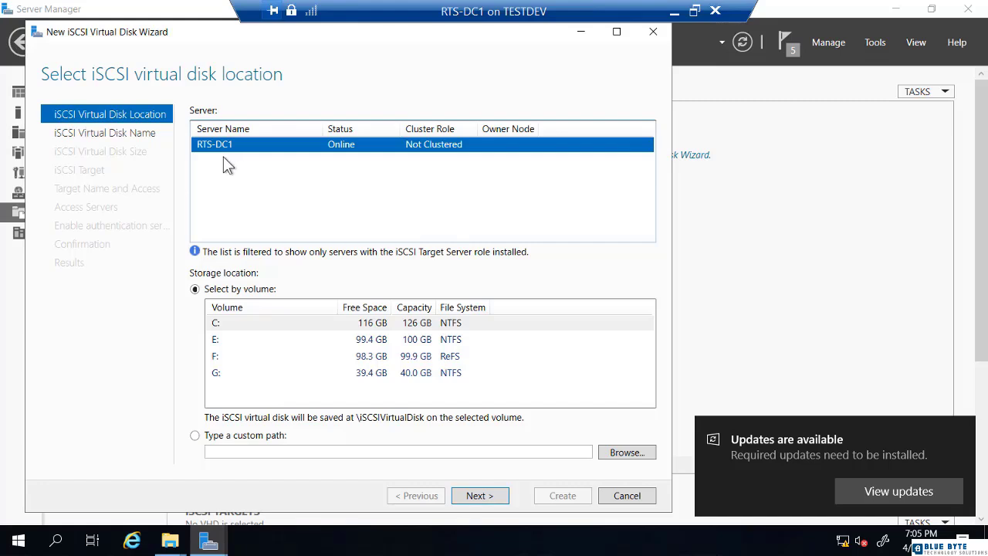
left_click(221, 328)
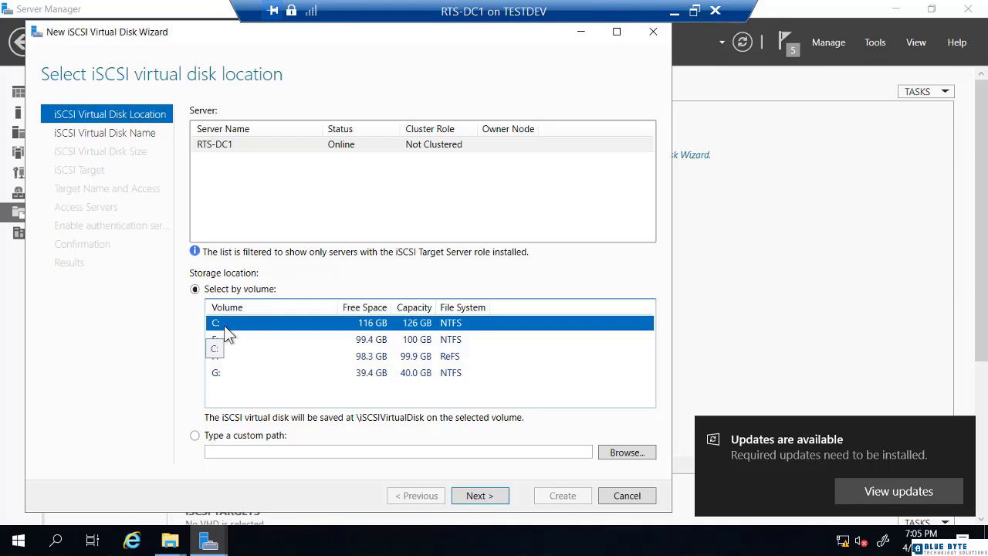
left_click(481, 499)
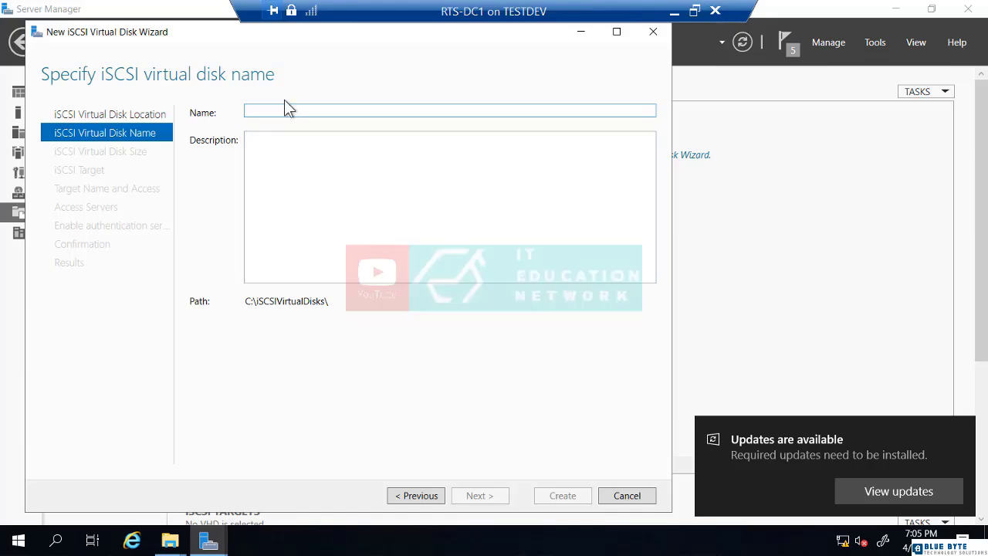
type("iSc")
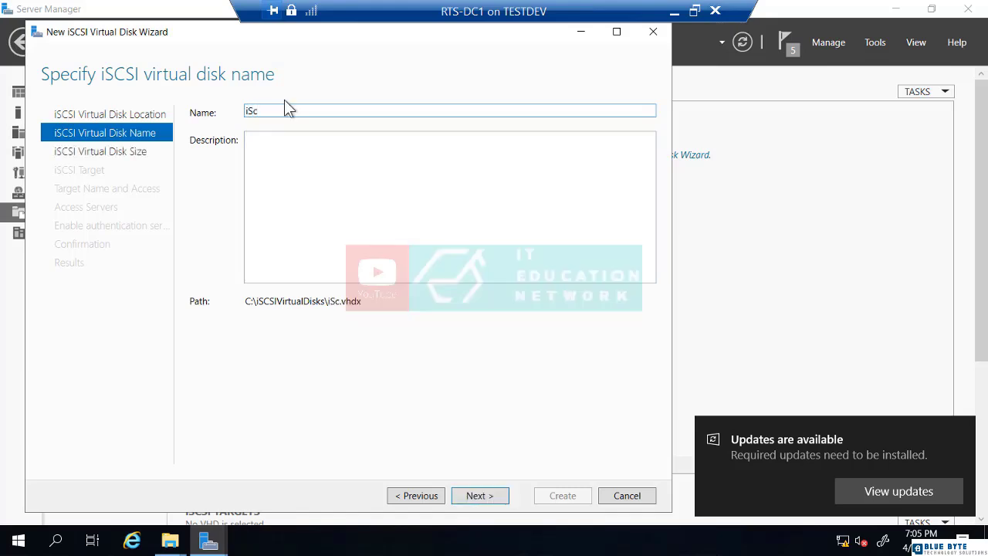
type("siDisk1")
left_click(480, 496)
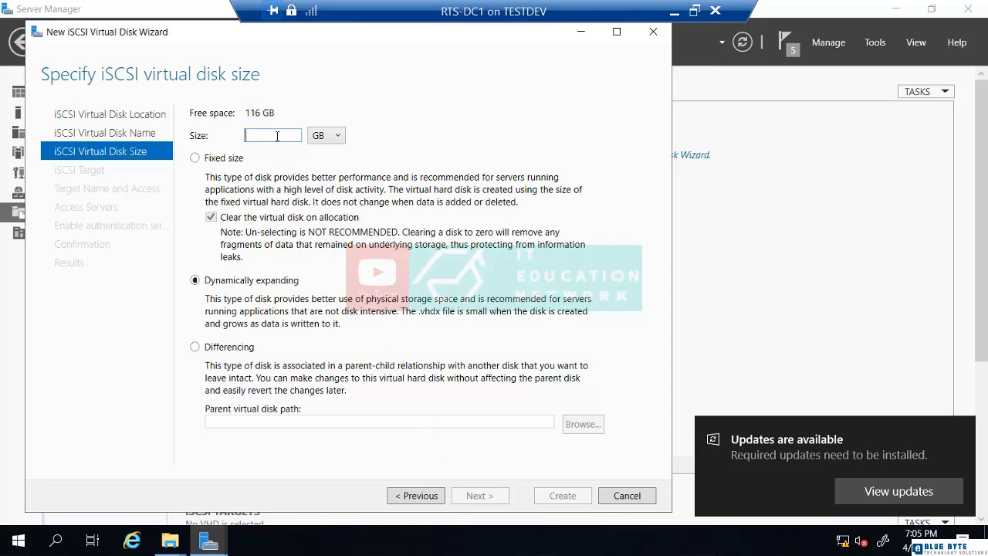
type("100")
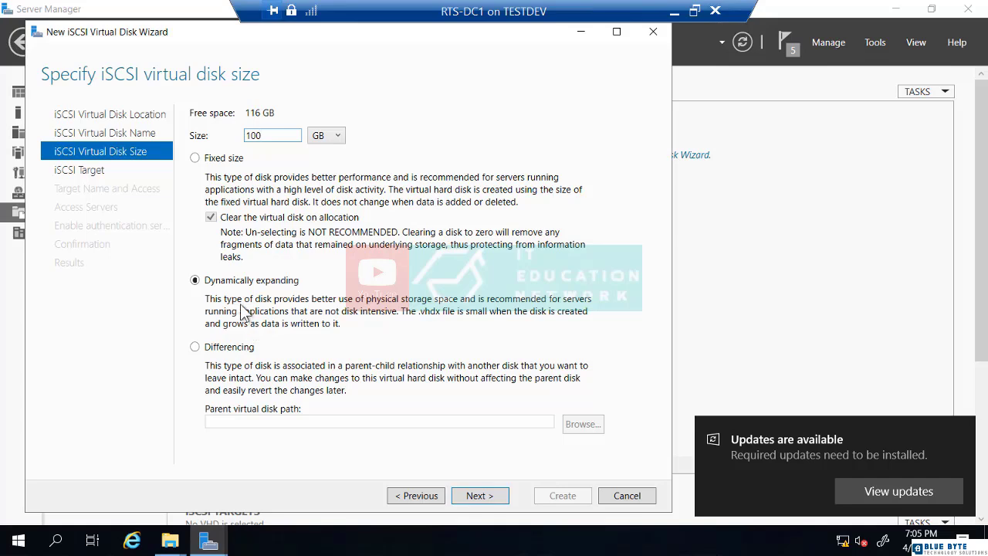
left_click(478, 497)
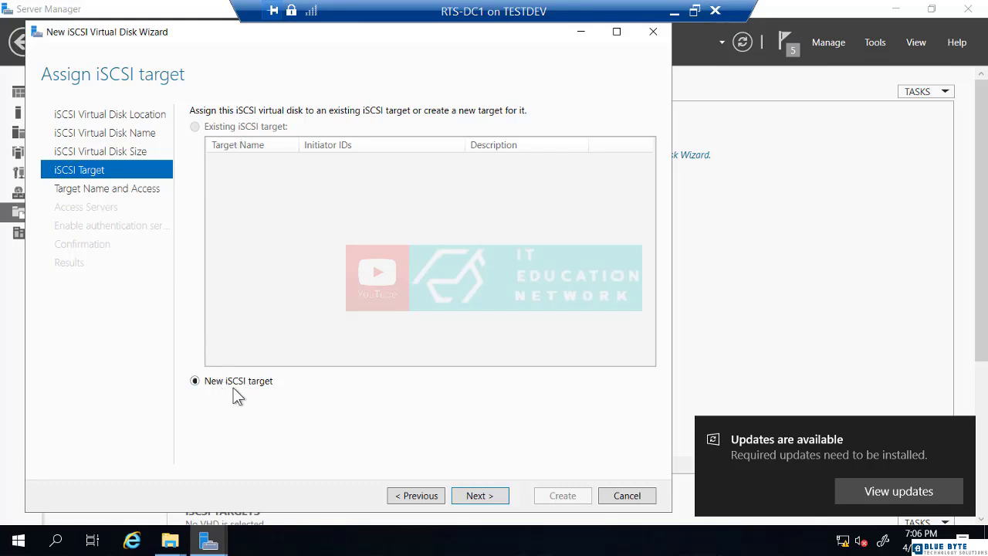
Create a new iSCSI target named RTS-DC1
left_click(474, 495)
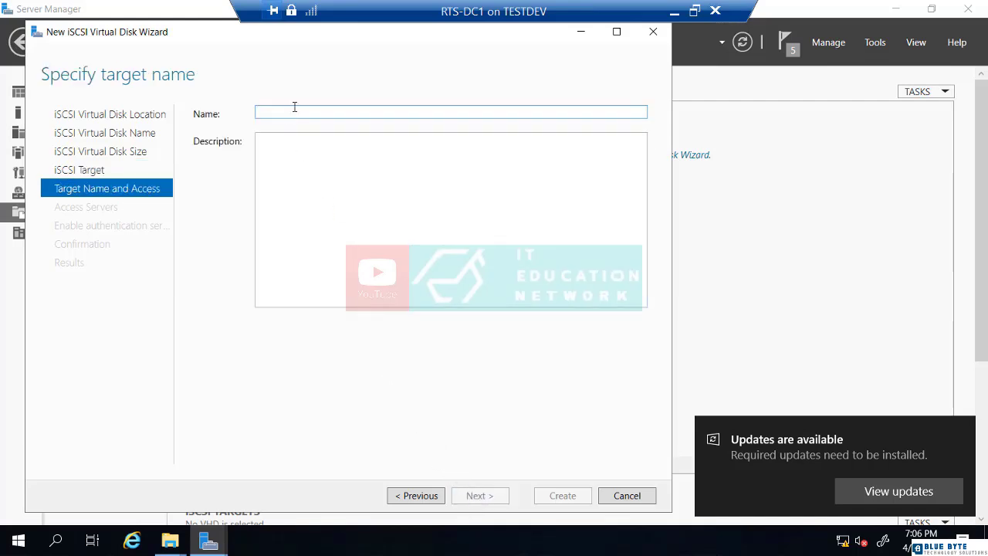
type("RTS")
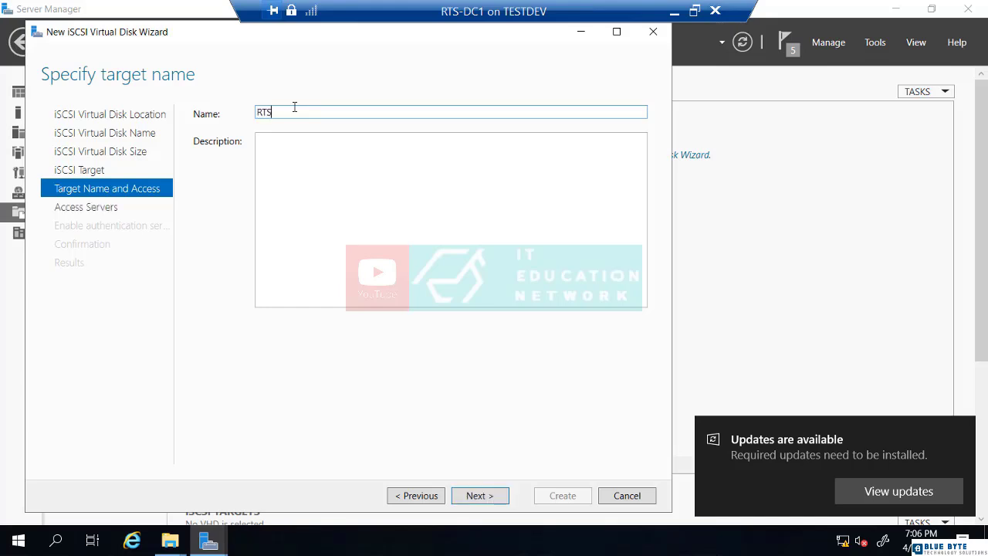
type("-DC1")
left_click(476, 494)
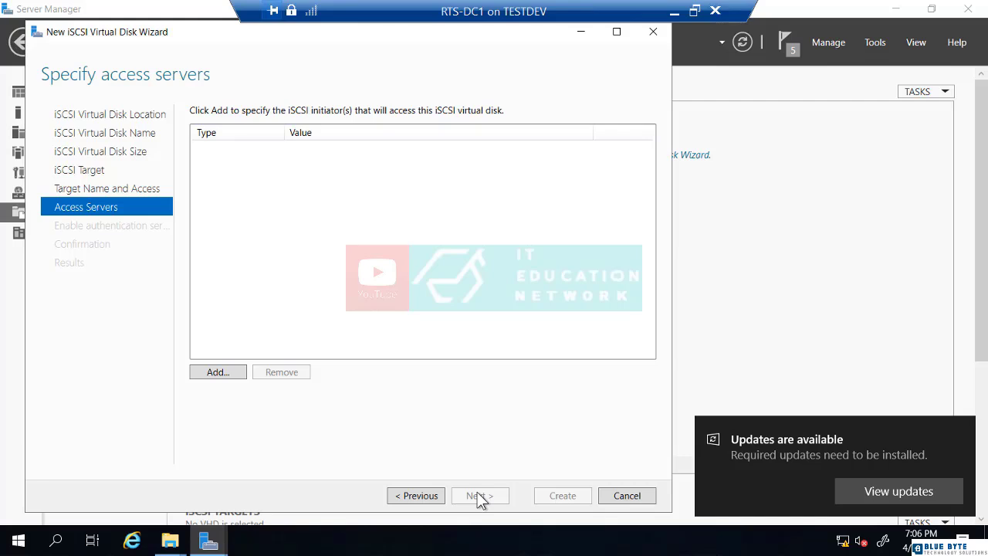
Add initiator IP address 192.168.1.251 as an access server
left_click(217, 372)
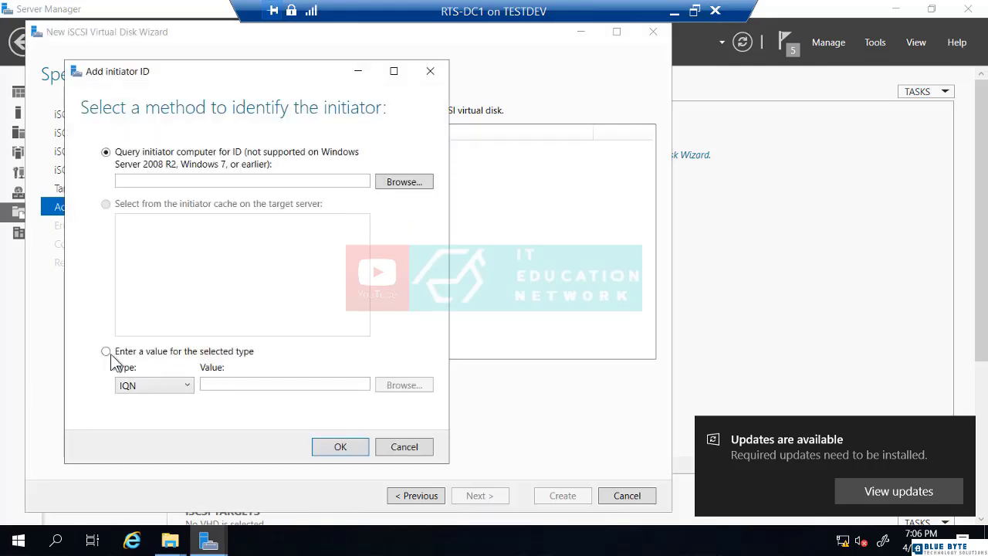
left_click(109, 353)
left_click(180, 385)
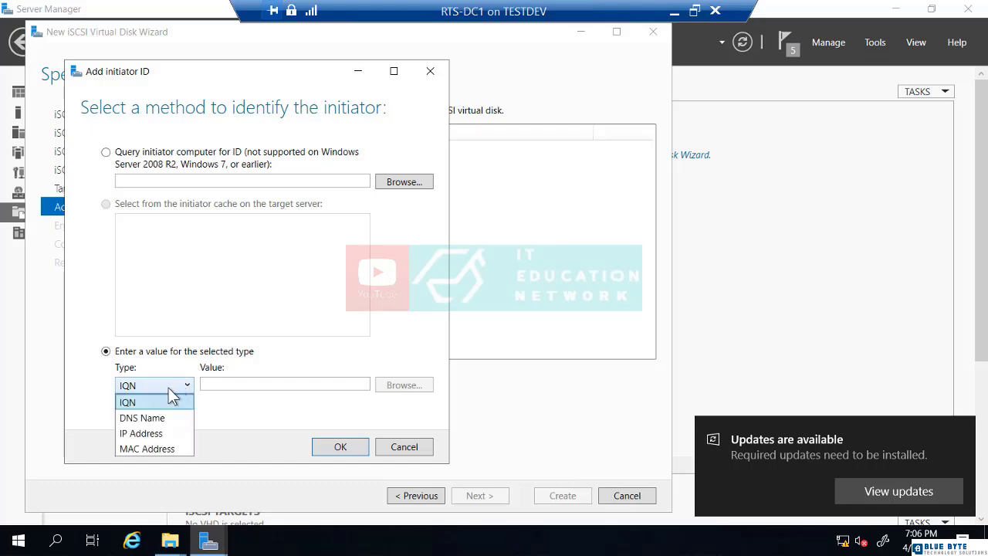
left_click(147, 433)
left_click(234, 383)
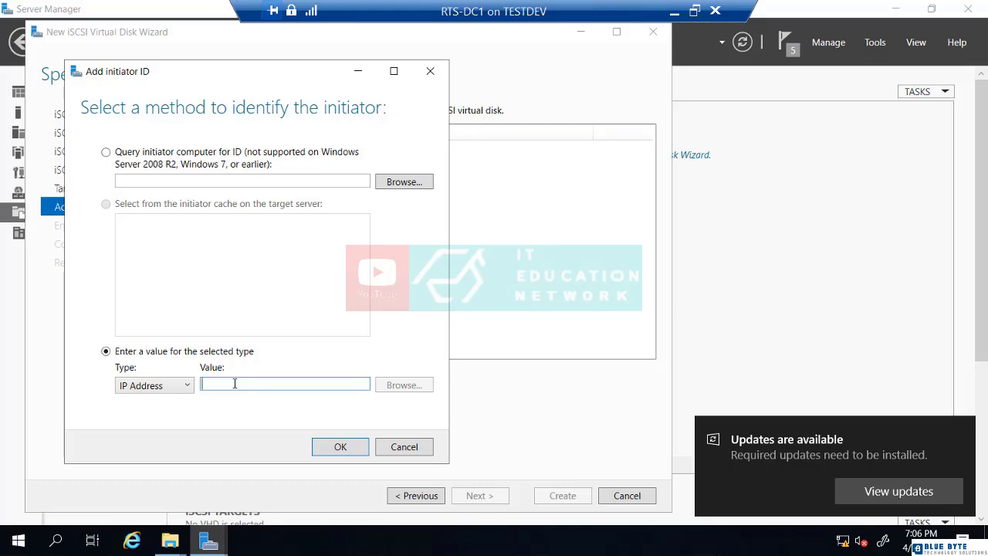
type("192")
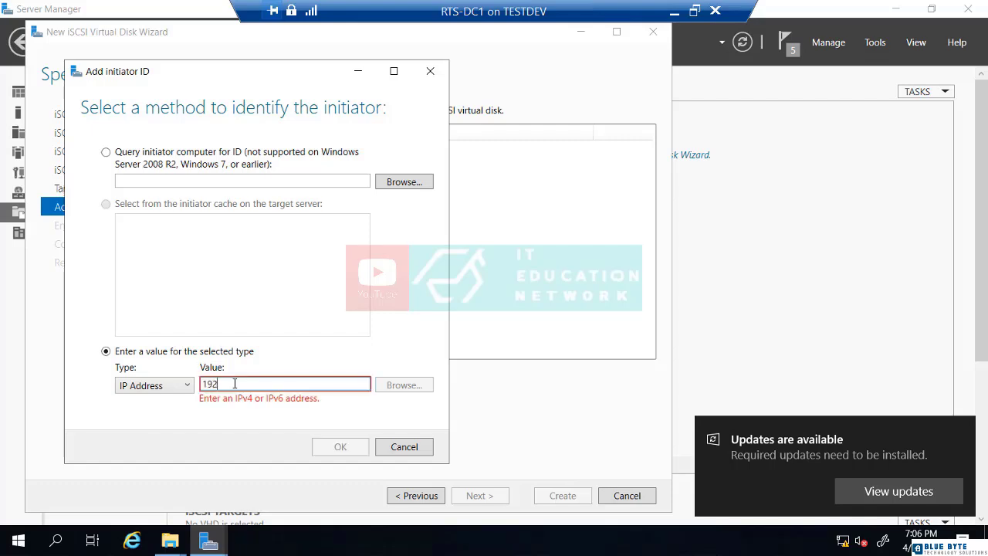
type(".168.1.251")
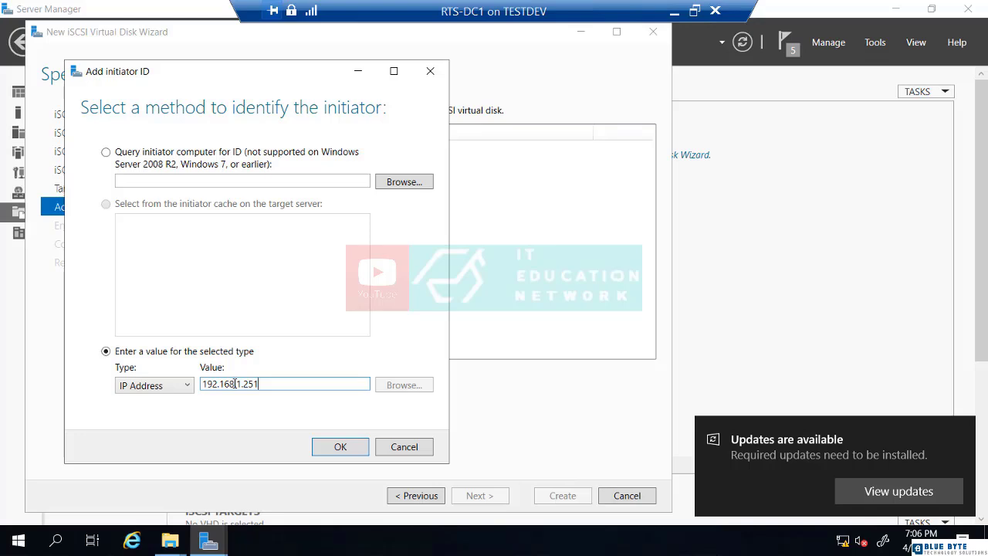
left_click(340, 447)
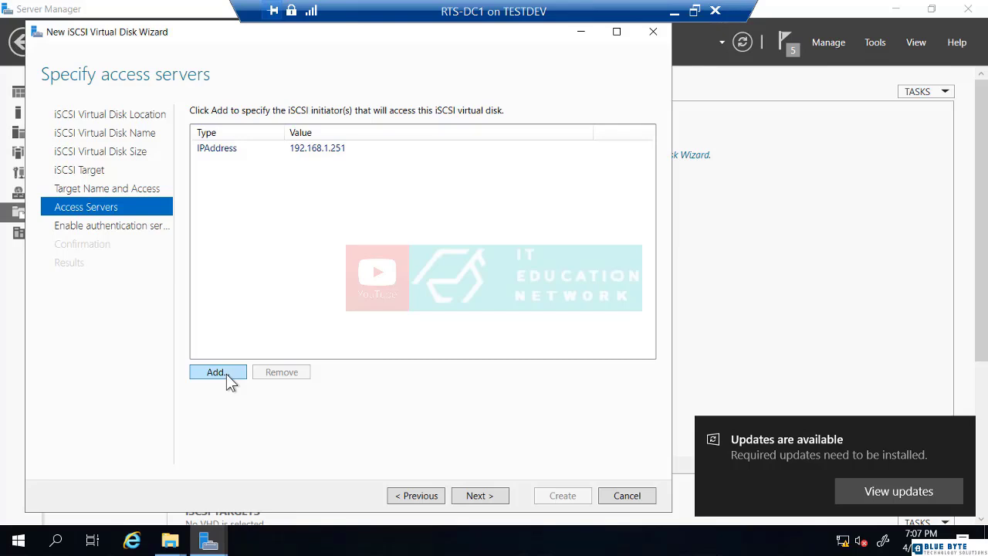
Add a second initiator with IP address 192.168.1.253
left_click(218, 372)
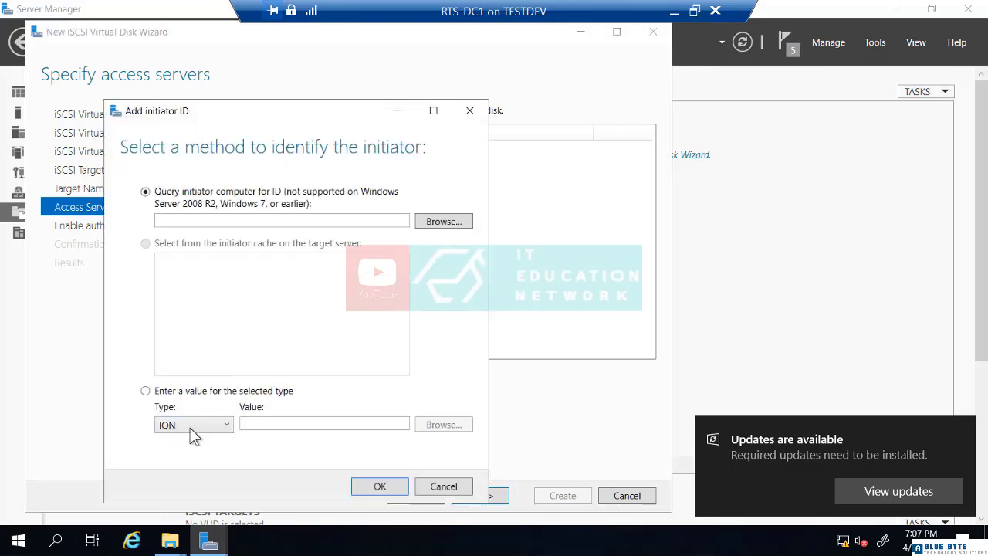
left_click(193, 425)
left_click(184, 471)
left_click(293, 427)
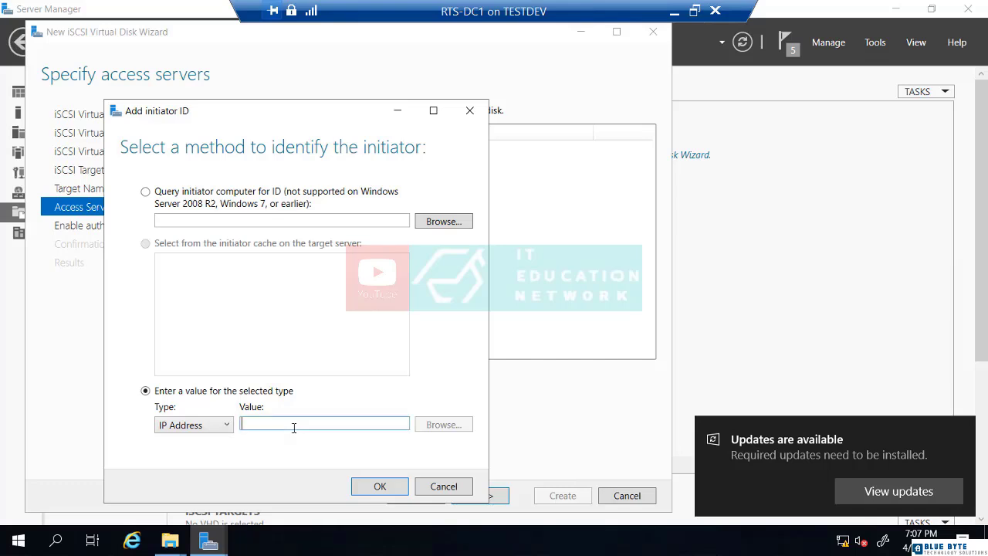
type("19")
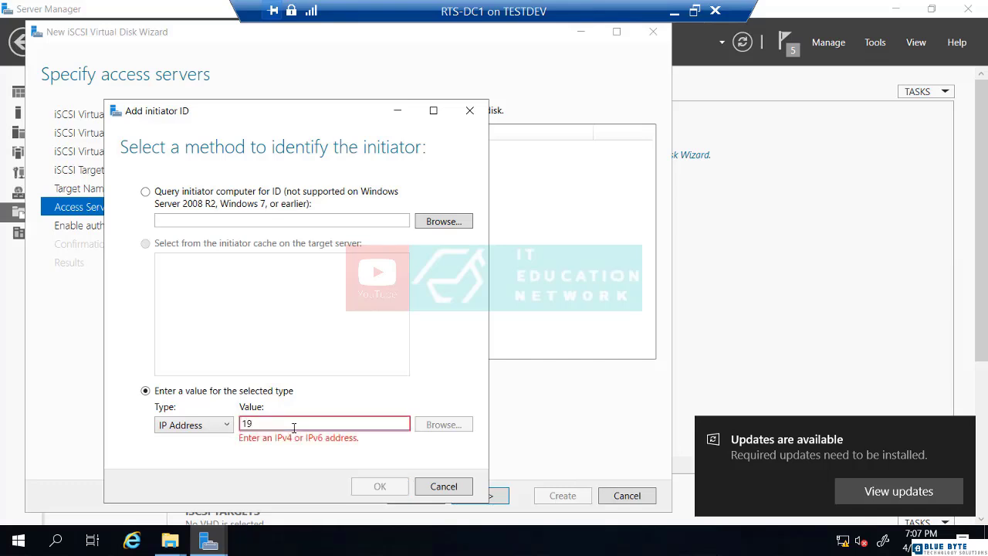
type("2.168.1.253")
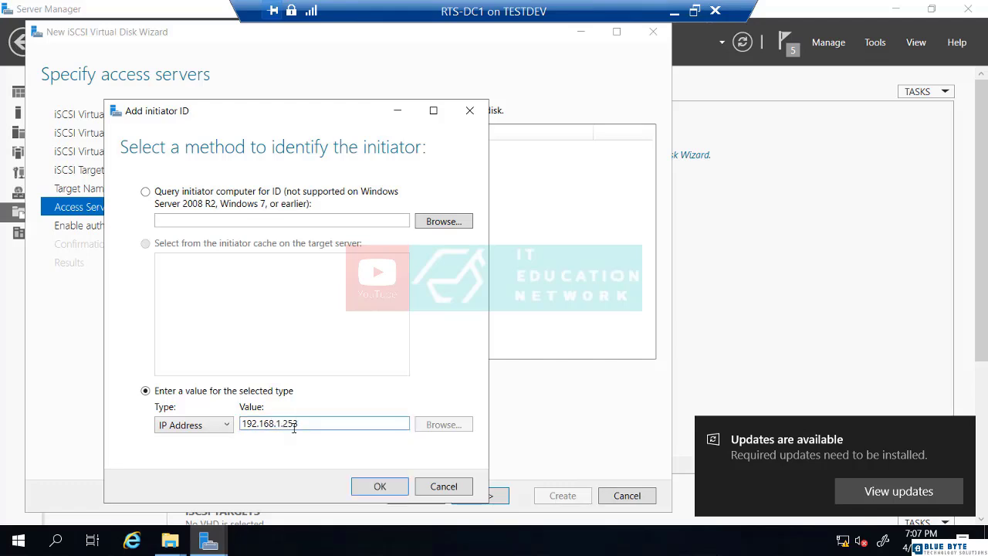
left_click(380, 486)
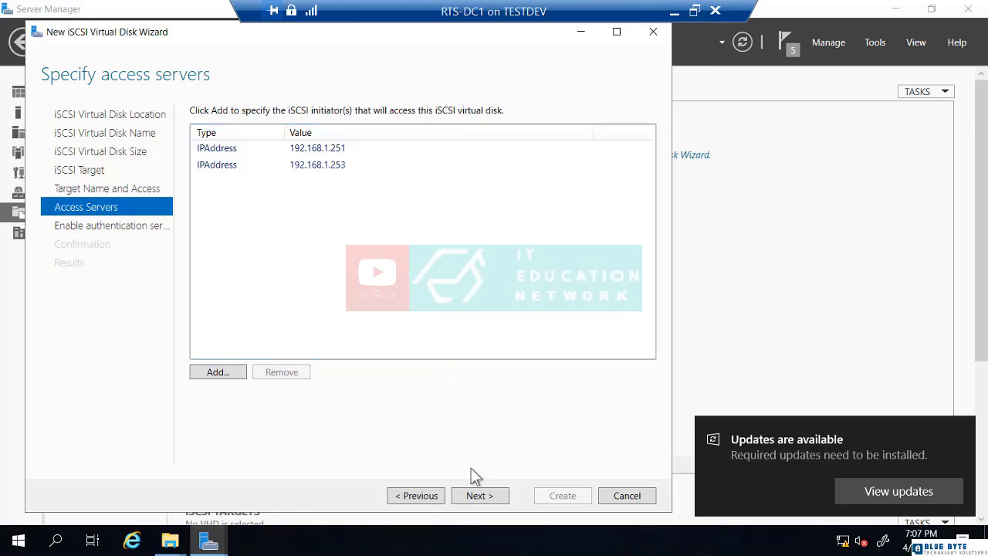
Skip CHAP authentication, create the iScsiDisk1 disk and rts-dc1 target, and close the wizard
left_click(481, 498)
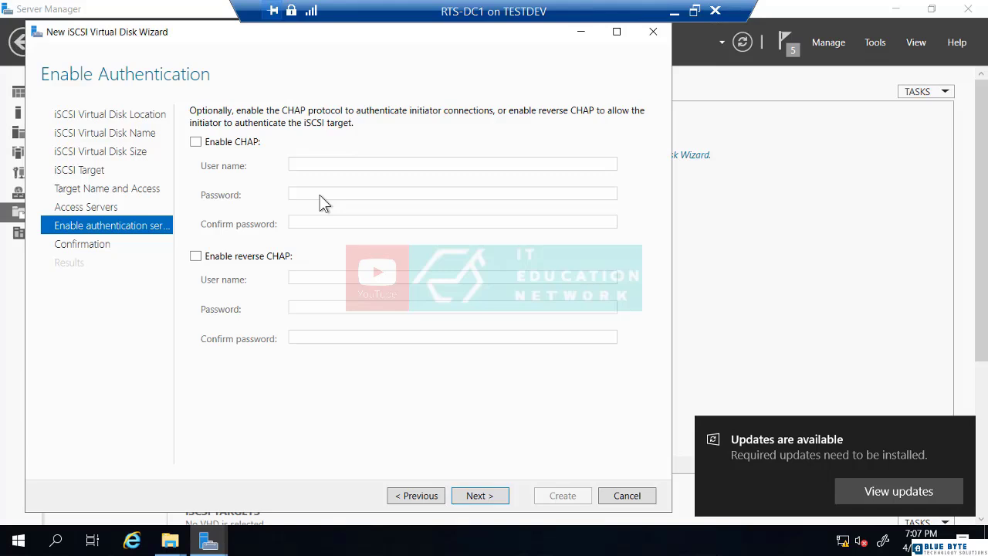
left_click(473, 497)
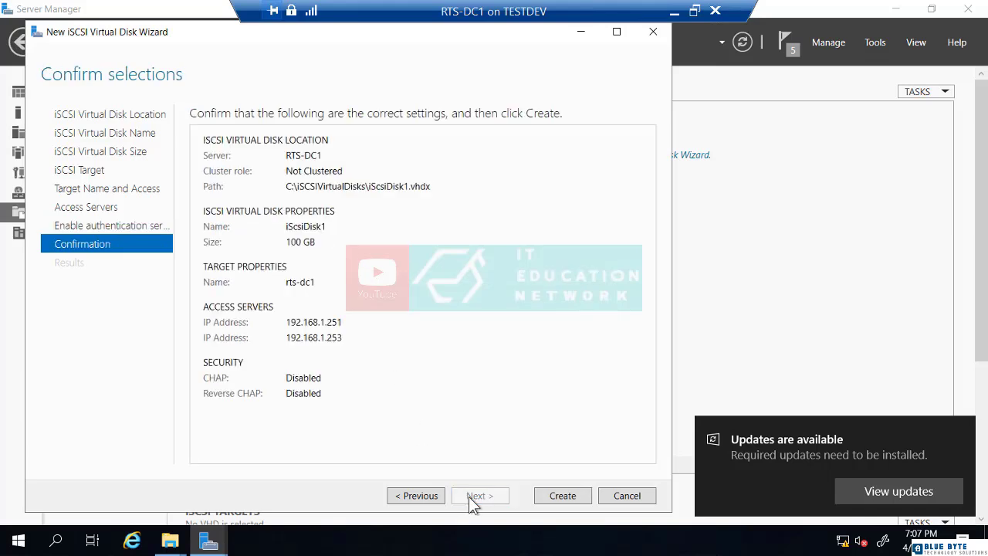
left_click(562, 495)
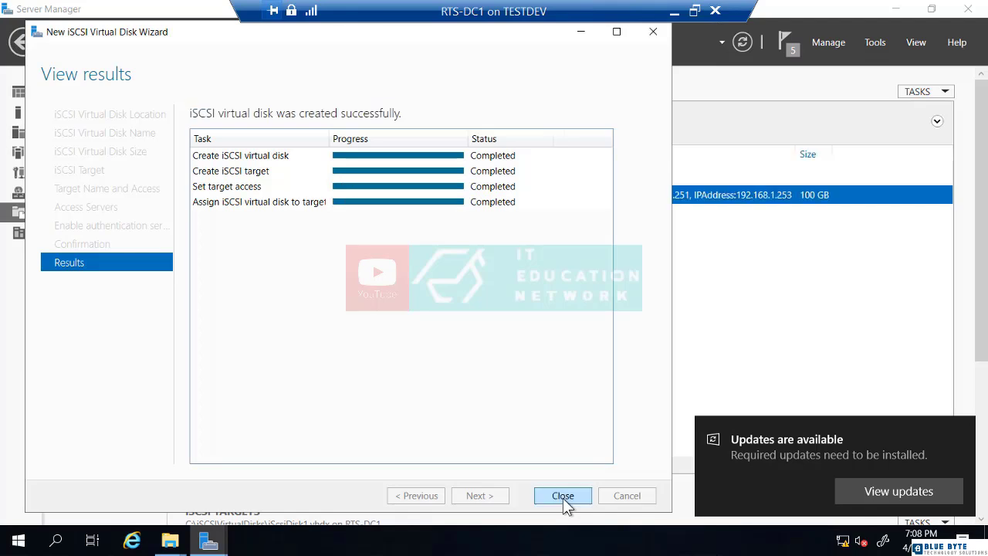
left_click(563, 495)
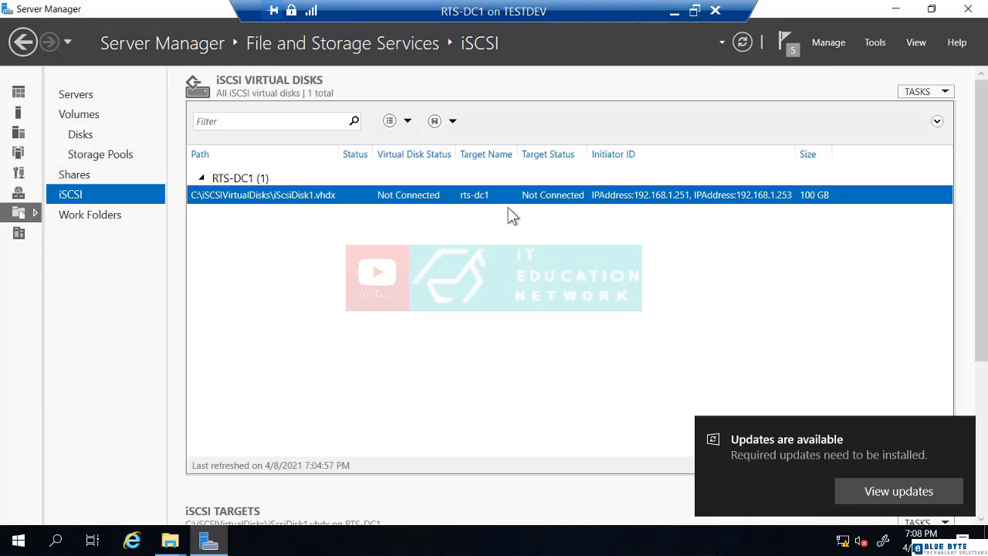
Start a new iSCSI virtual disk on volume C: named iScsiDisk2
left_click(918, 92)
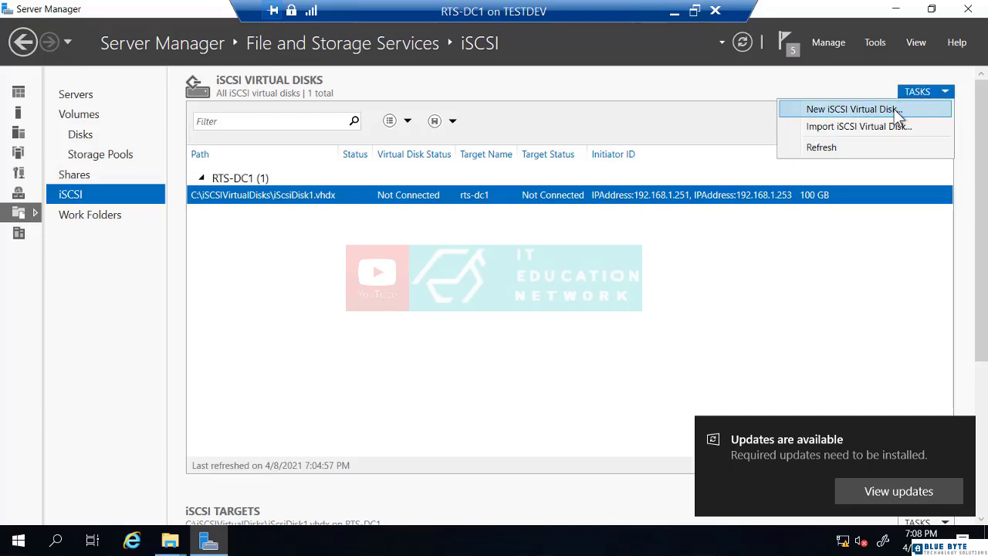
left_click(894, 109)
left_click_drag(599, 125, 589, 42)
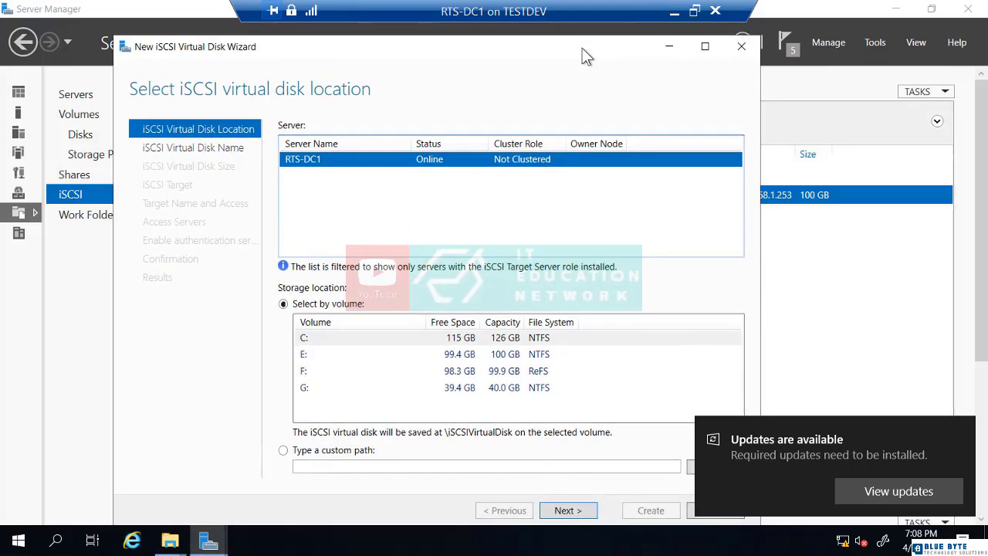
left_click(363, 337)
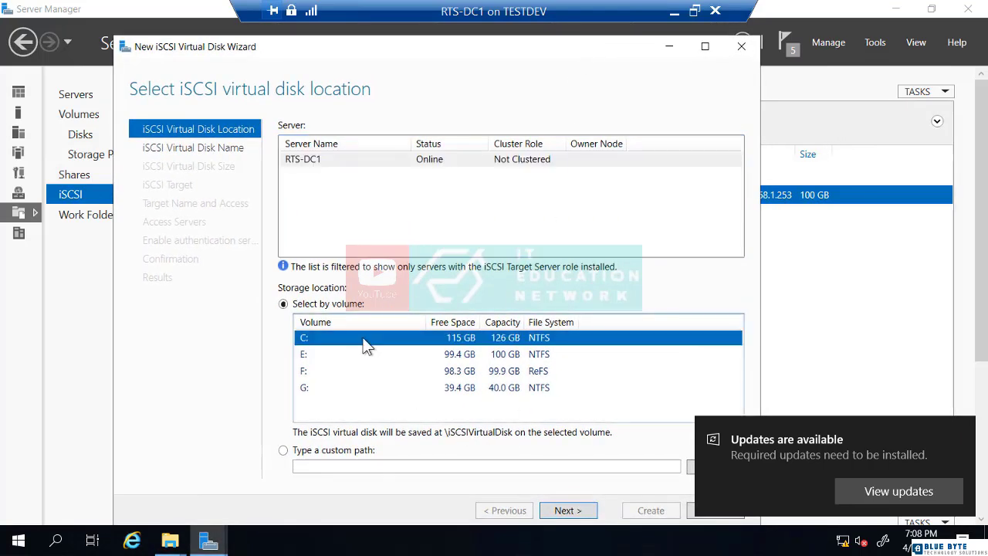
left_click(572, 514)
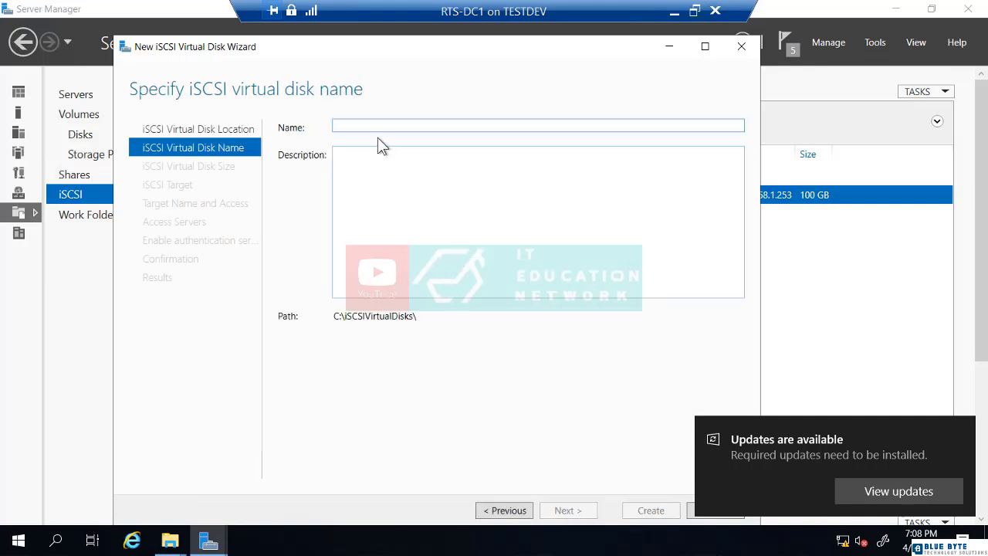
type("iSc")
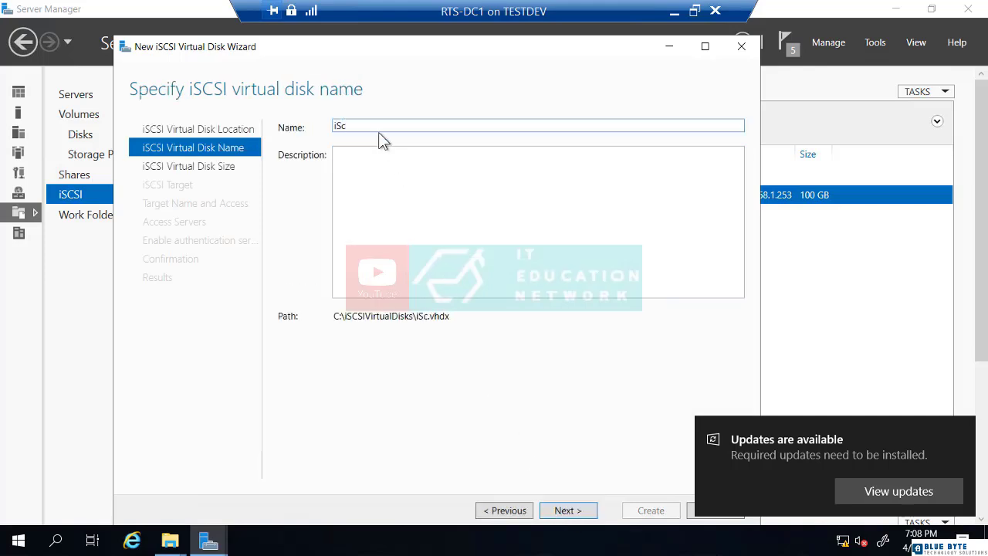
type("siDik")
key("BackSpace")
type("sk2")
left_click(566, 510)
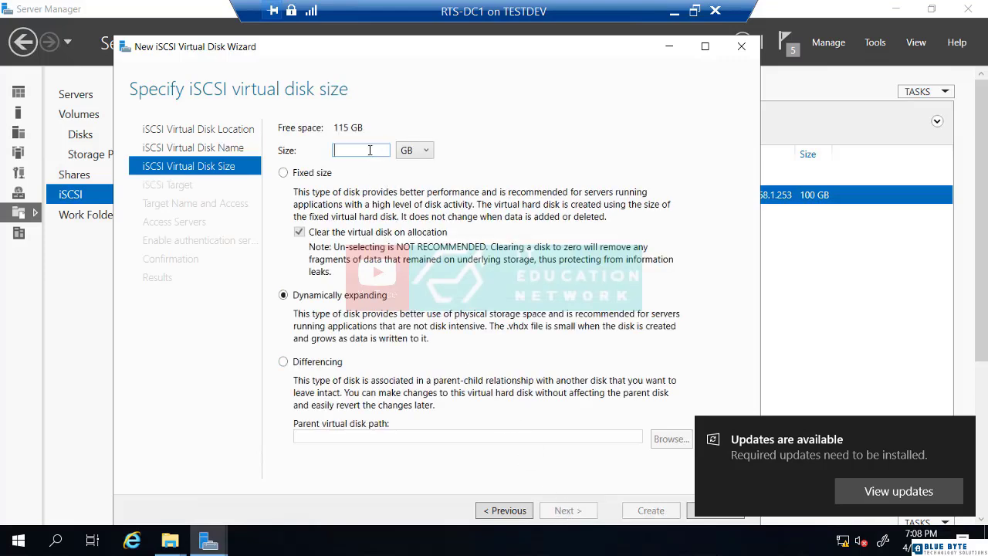
Size it 100 GB, keep the existing rts-dc1 target, and create the disk
type("100")
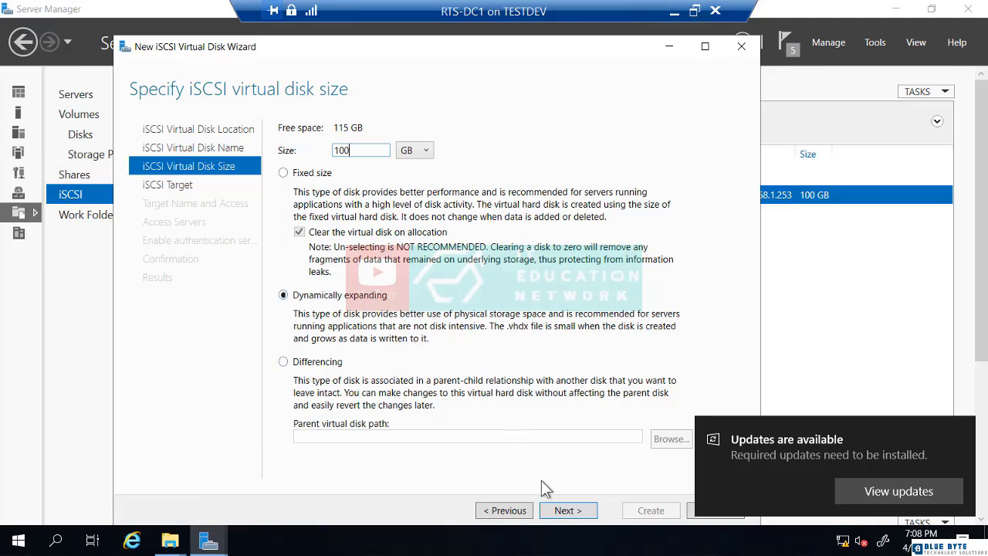
left_click(567, 510)
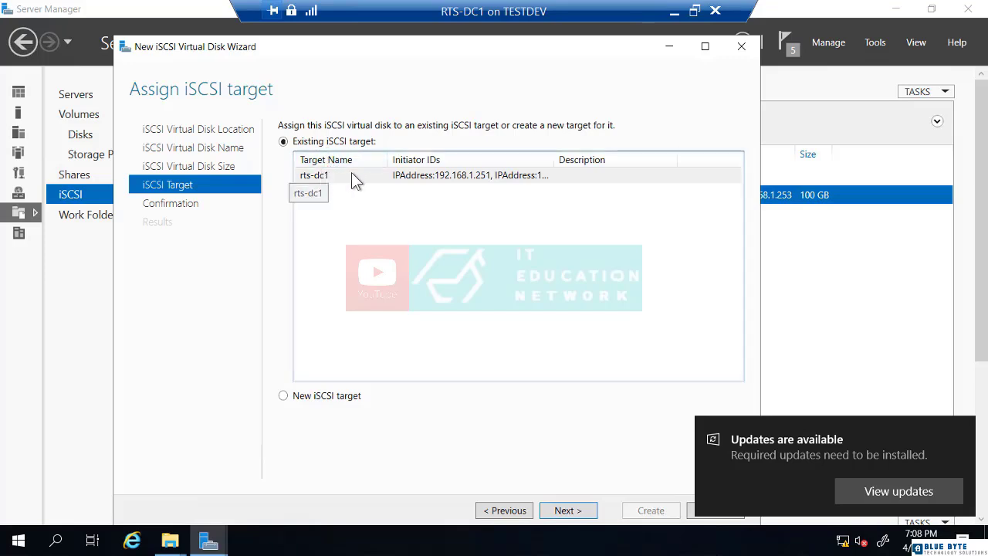
left_click(564, 510)
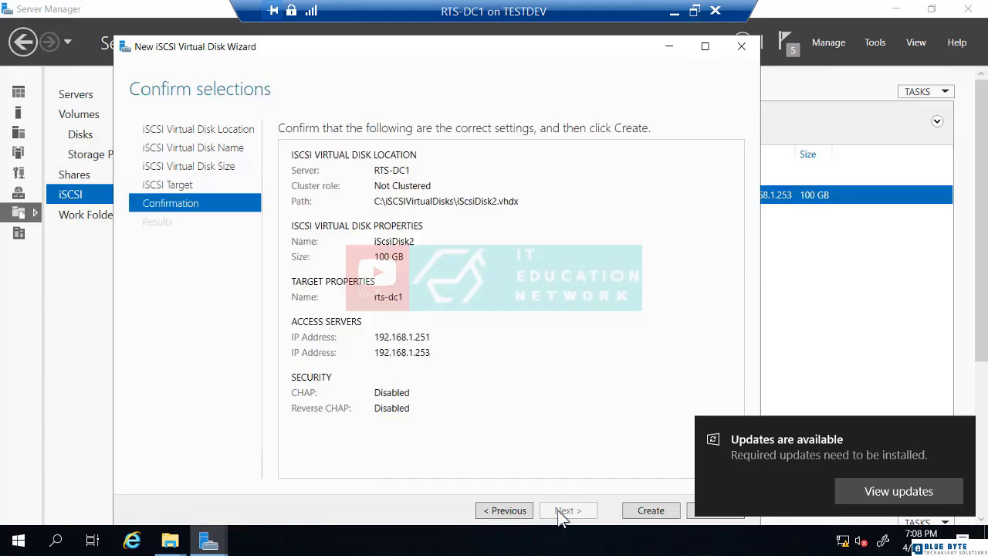
left_click(627, 512)
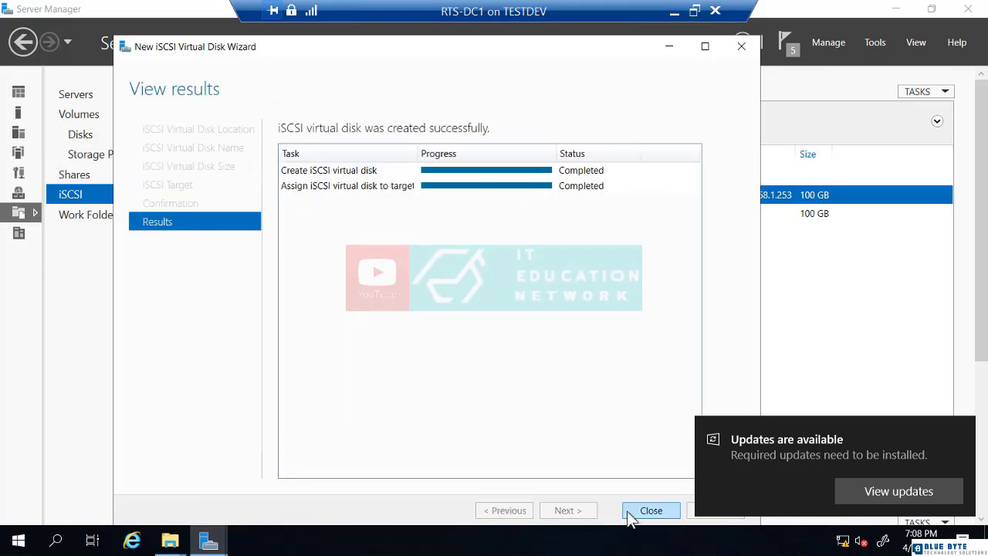
left_click(648, 509)
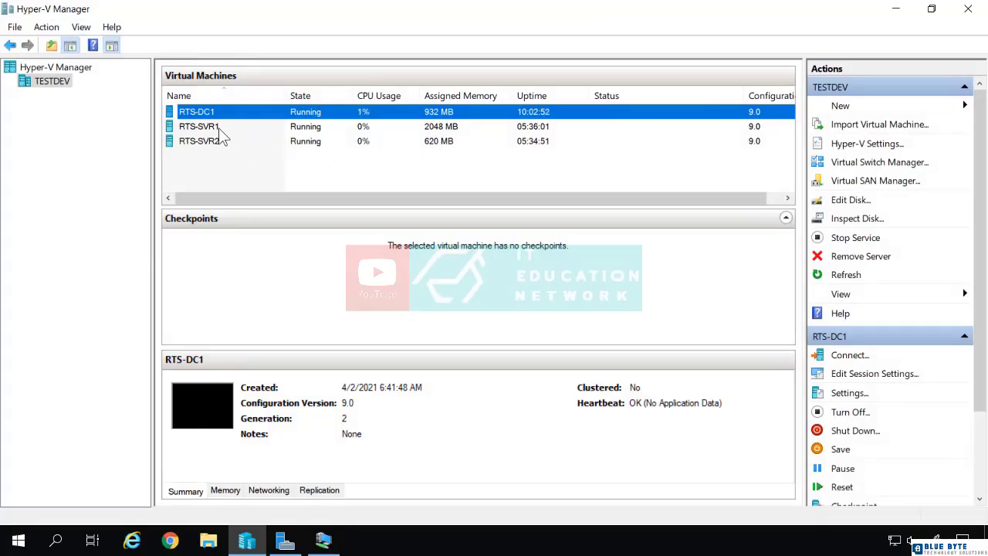
Connect full screen to RTS-SVR1 and sign in as the domain administrator with the account password
right_click(220, 129)
left_click(241, 142)
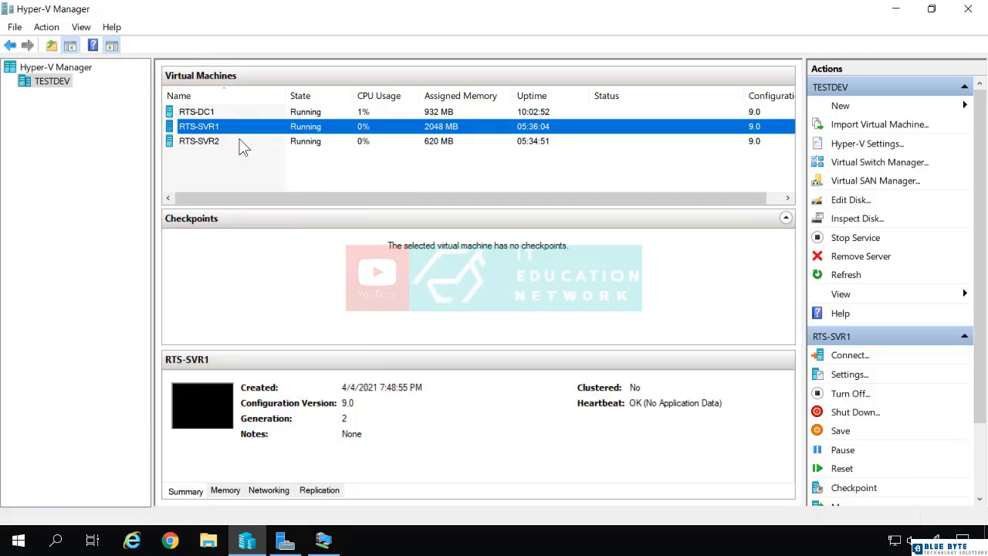
left_click_drag(300, 336, 369, 349)
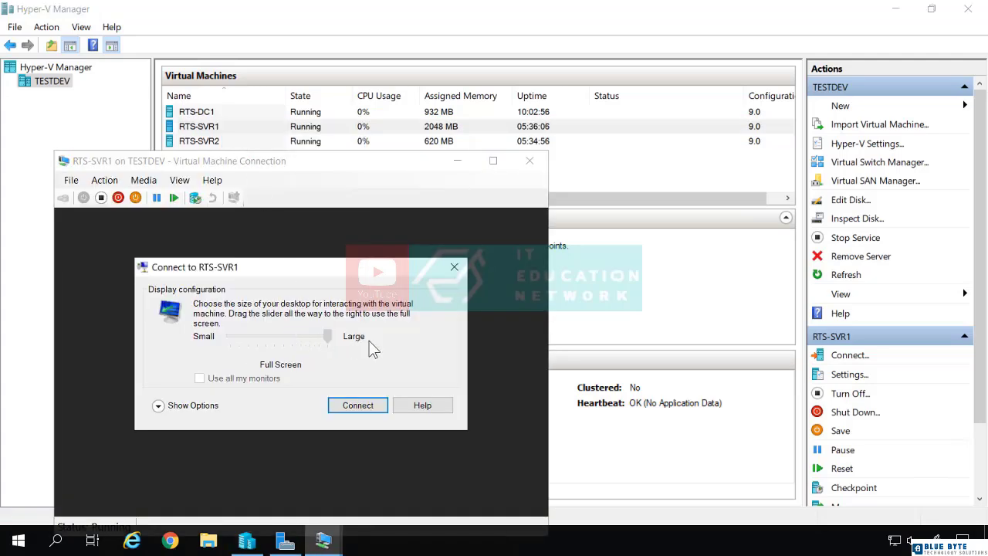
left_click(367, 407)
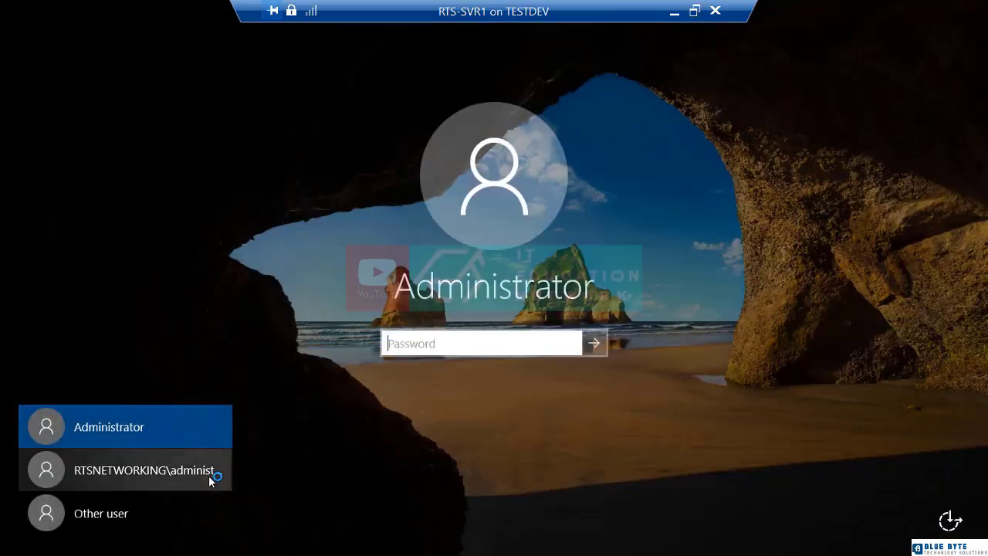
left_click(208, 475)
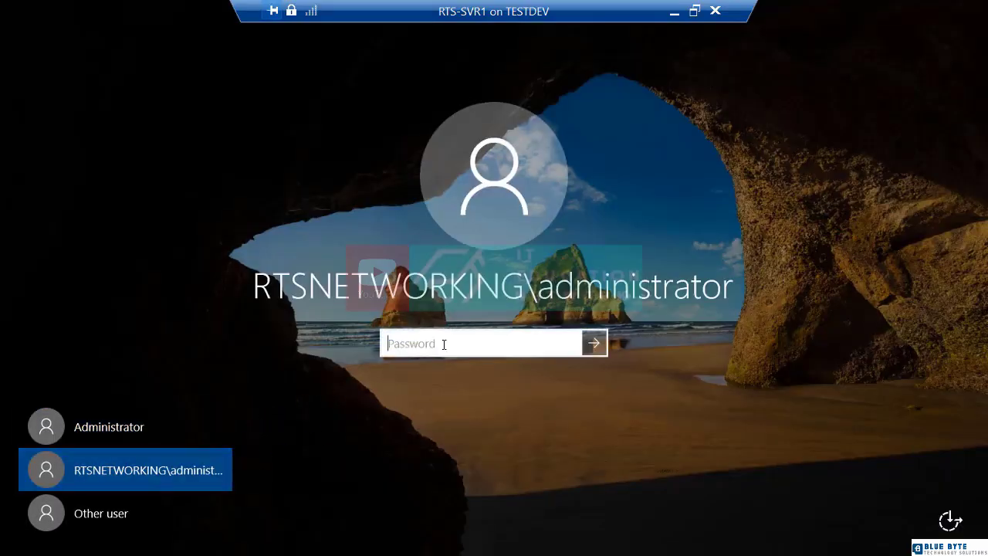
type("********")
key("Return")
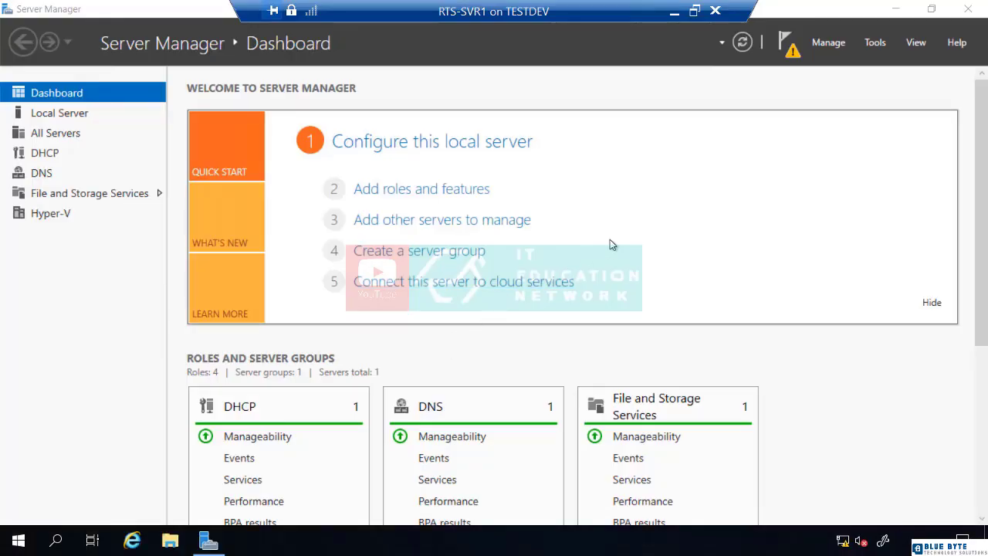
Launch iSCSI Initiator from Tools and agree to start the Microsoft iSCSI service
left_click(874, 42)
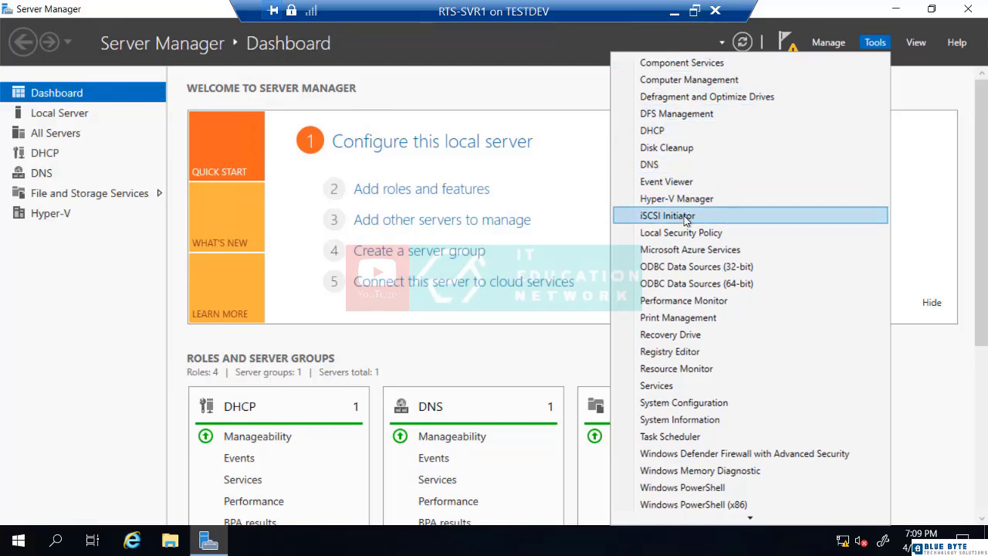
left_click(668, 215)
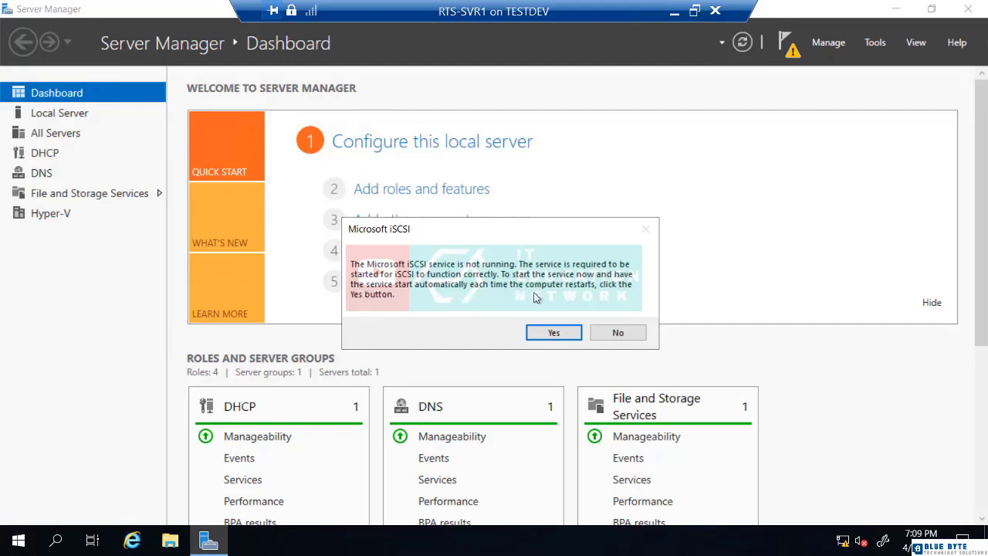
left_click(554, 332)
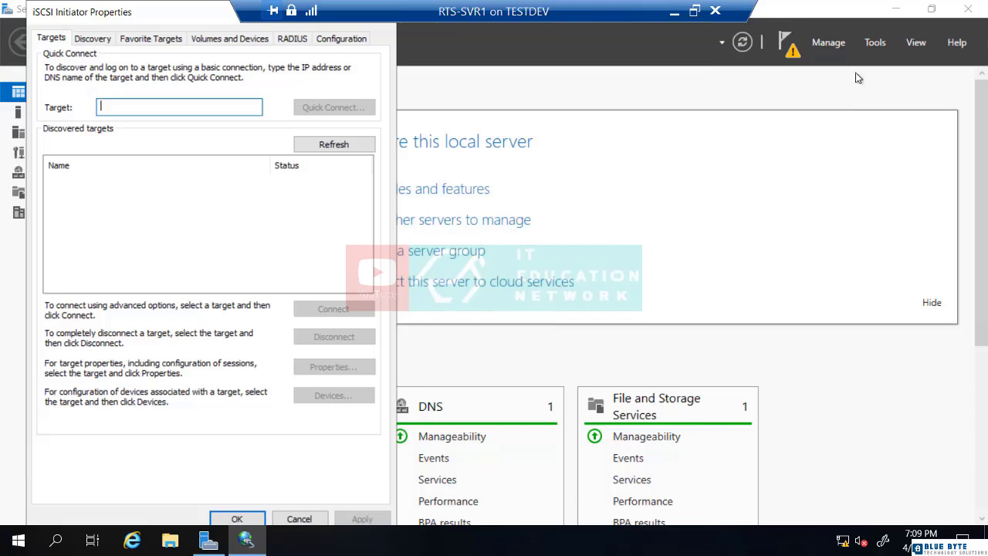
left_click(880, 45)
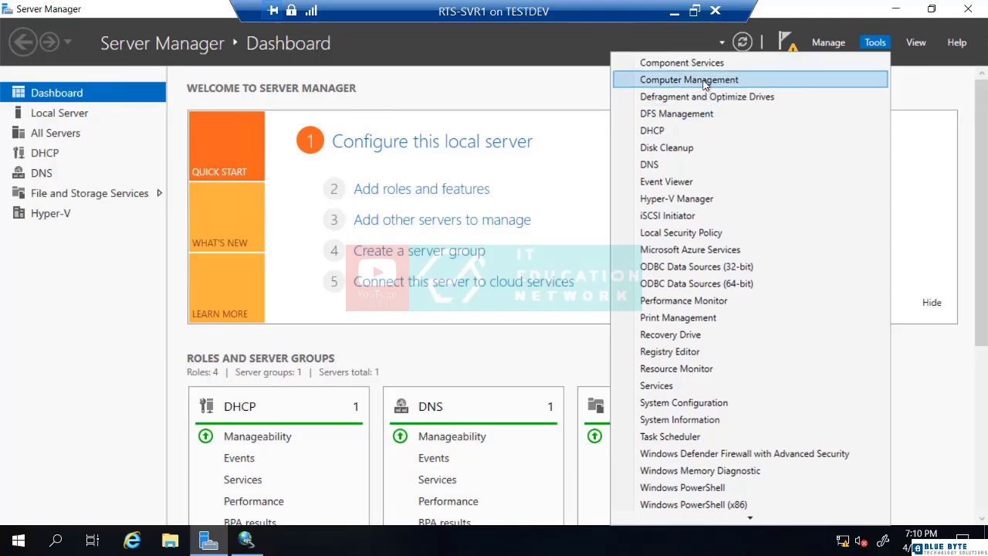
Check Disk Management on RTS-SVR1, which shows only Disk 0 and CD-ROM 0, then return to iSCSI Initiator
left_click(679, 80)
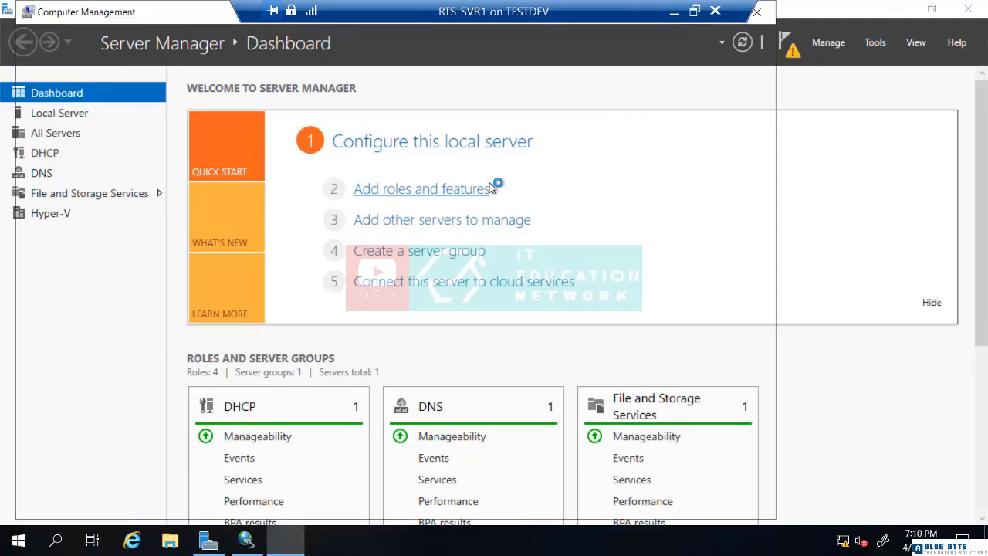
left_click(102, 213)
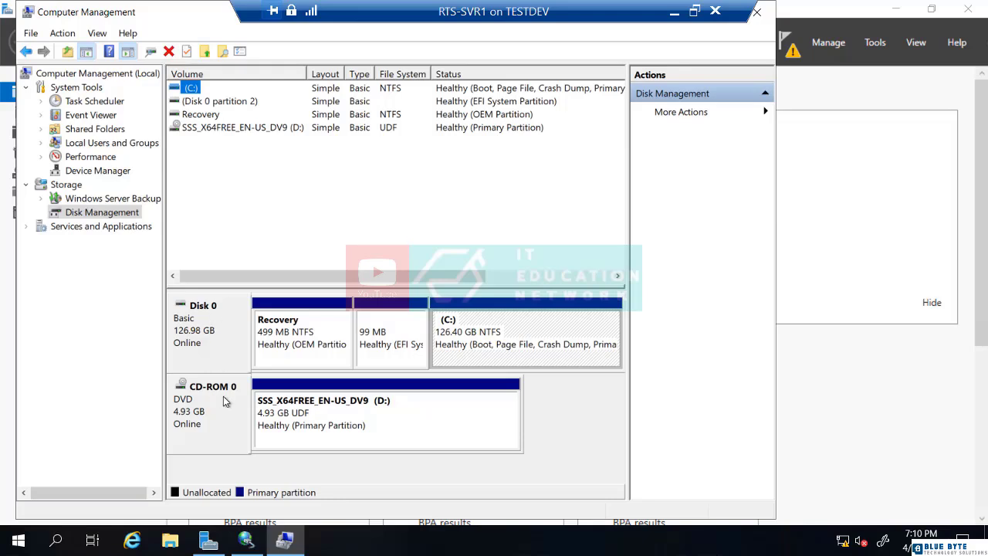
left_click(247, 542)
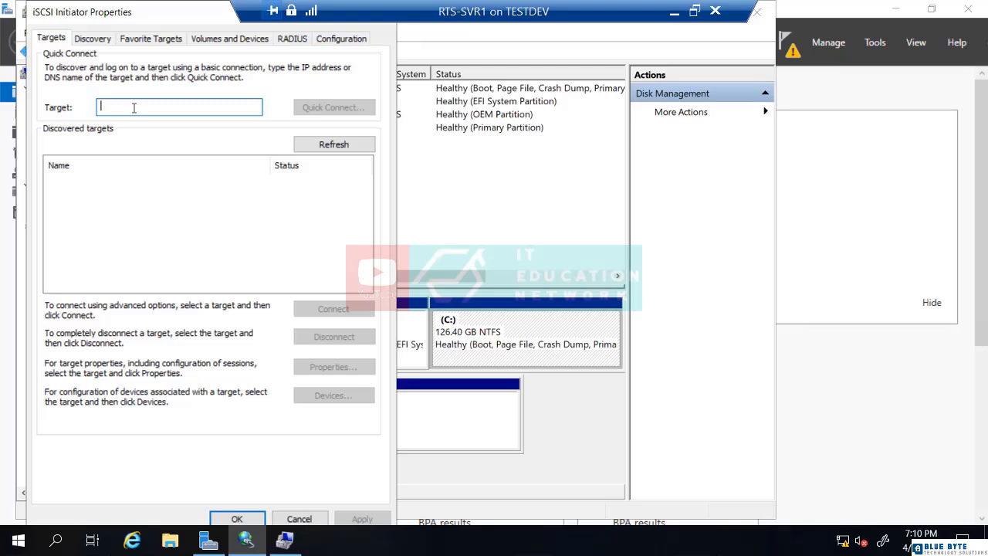
Quick-connect to the iSCSI target at 192.168.1.250 and close the iSCSI Initiator properties
type("19")
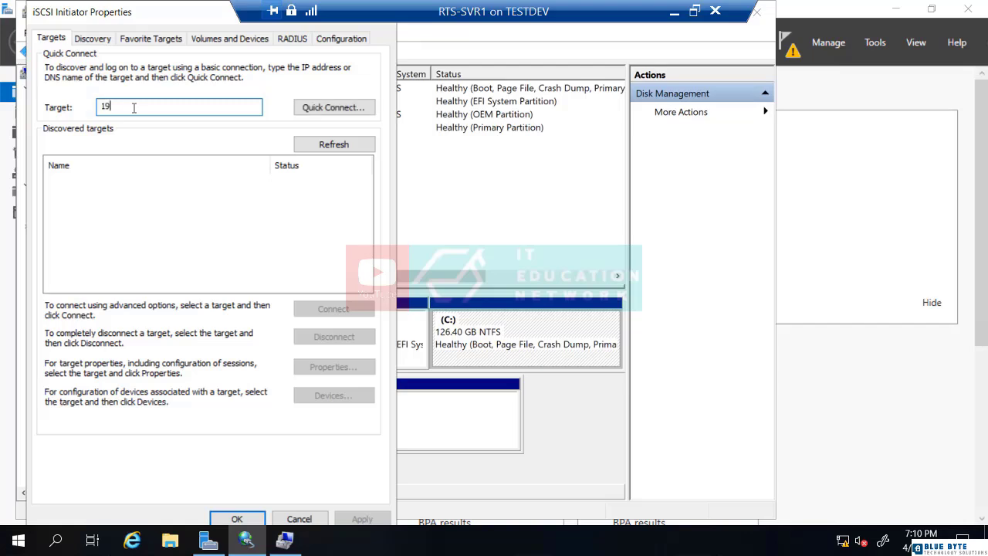
type("2.168.1.250")
left_click(330, 110)
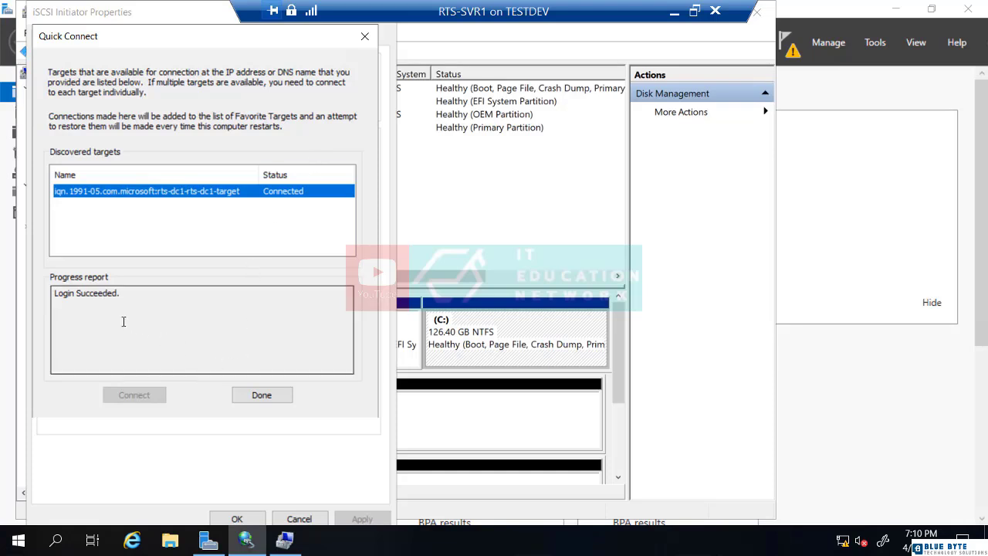
left_click(271, 397)
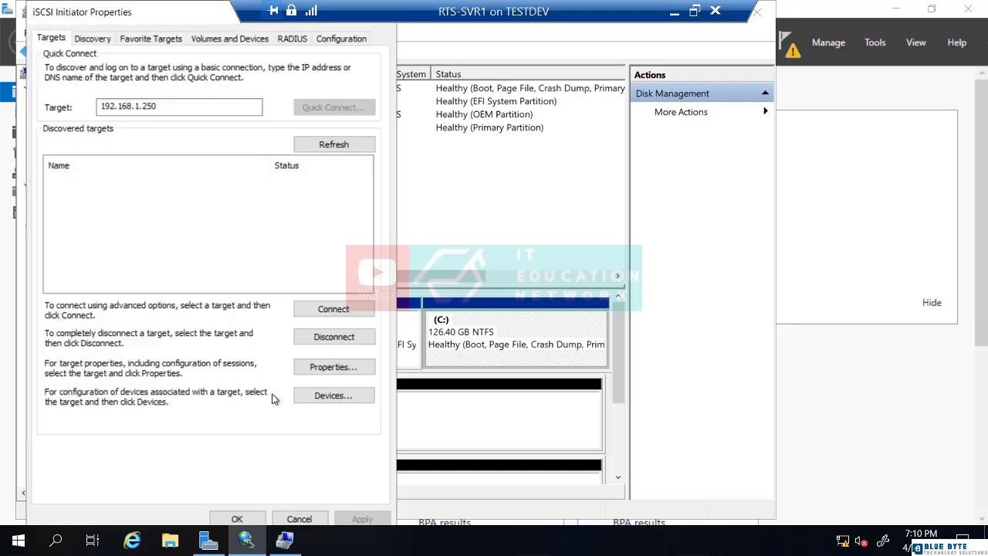
left_click(237, 519)
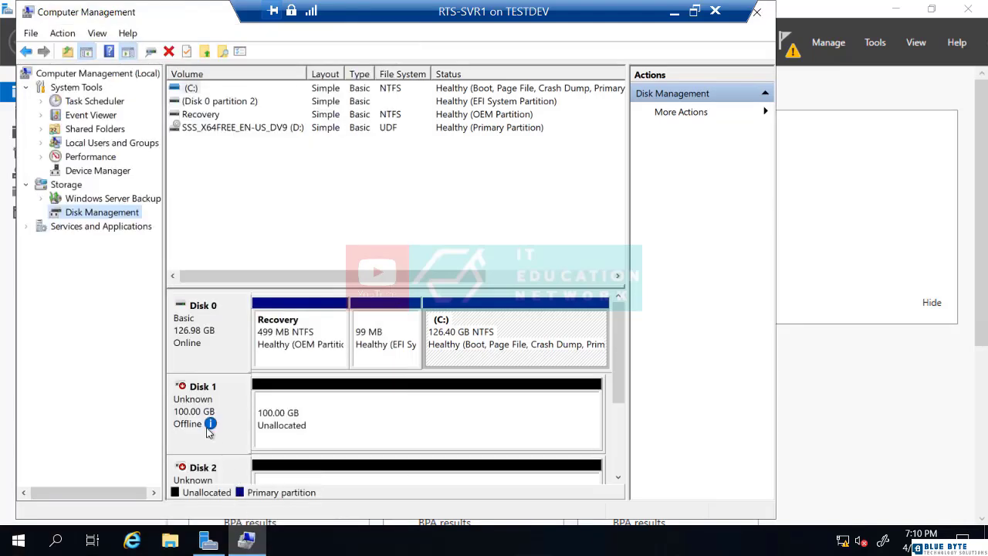
Bring the offline 100 GB Disk 1 online
mouse_move(209, 426)
right_click(235, 409)
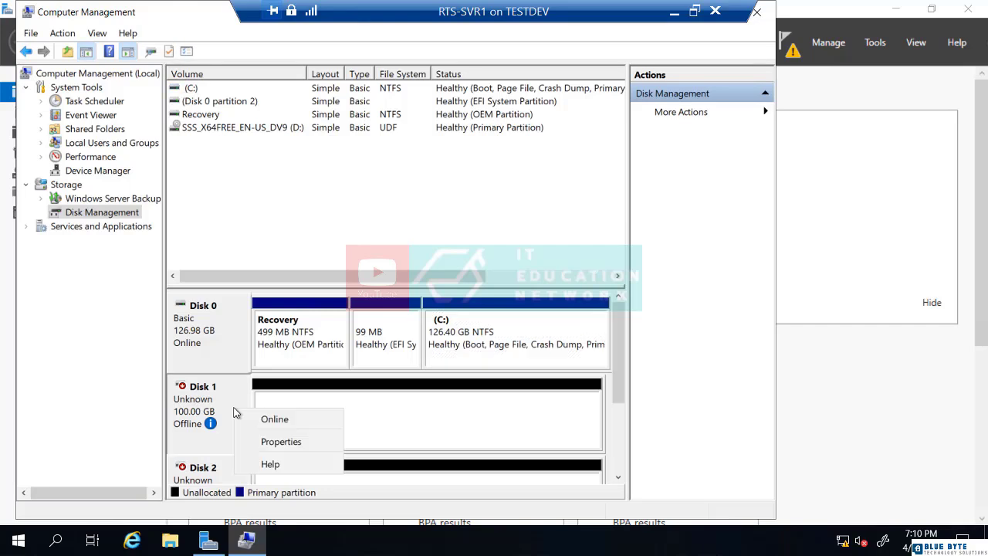
left_click(265, 422)
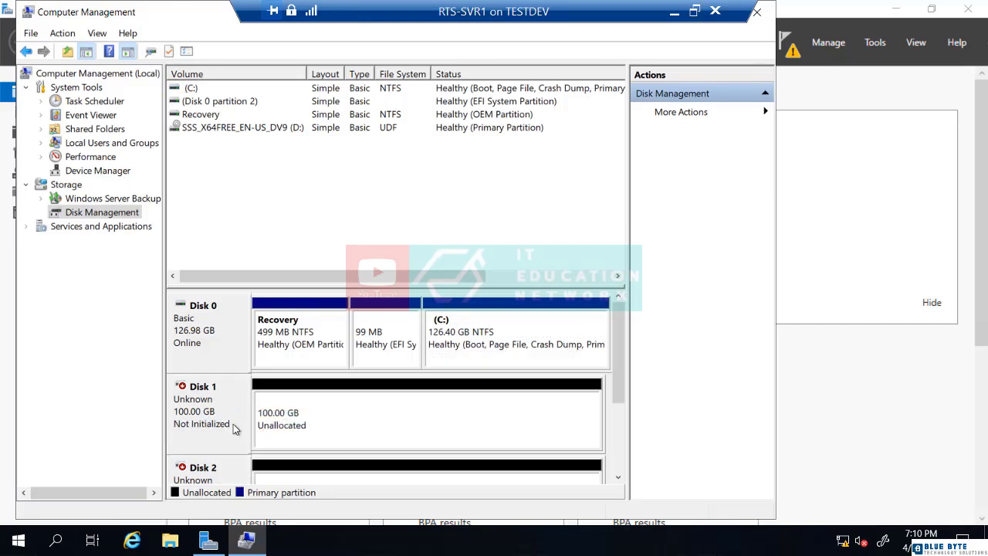
Initialize Disk 1 as GPT, leaving 99.98 GB unallocated
right_click(233, 424)
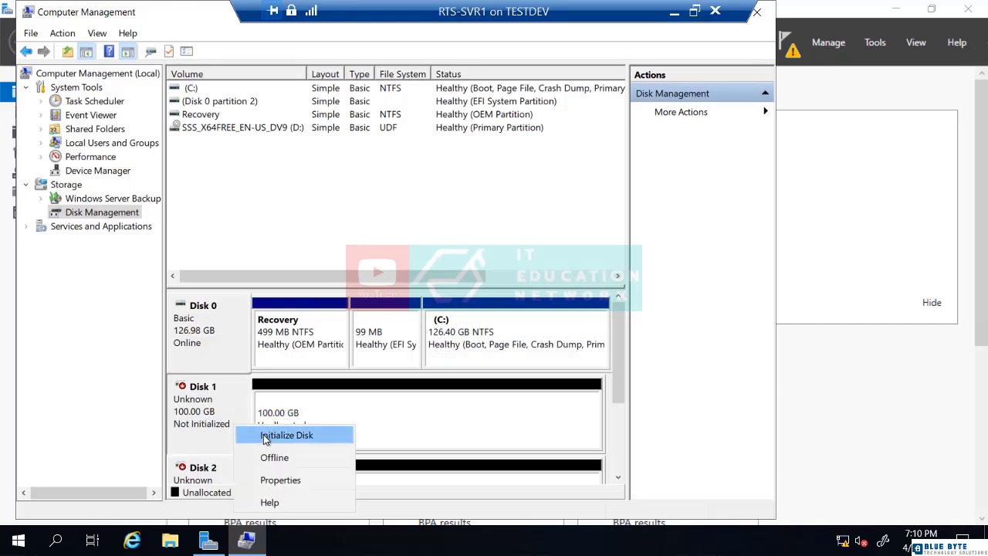
left_click(265, 437)
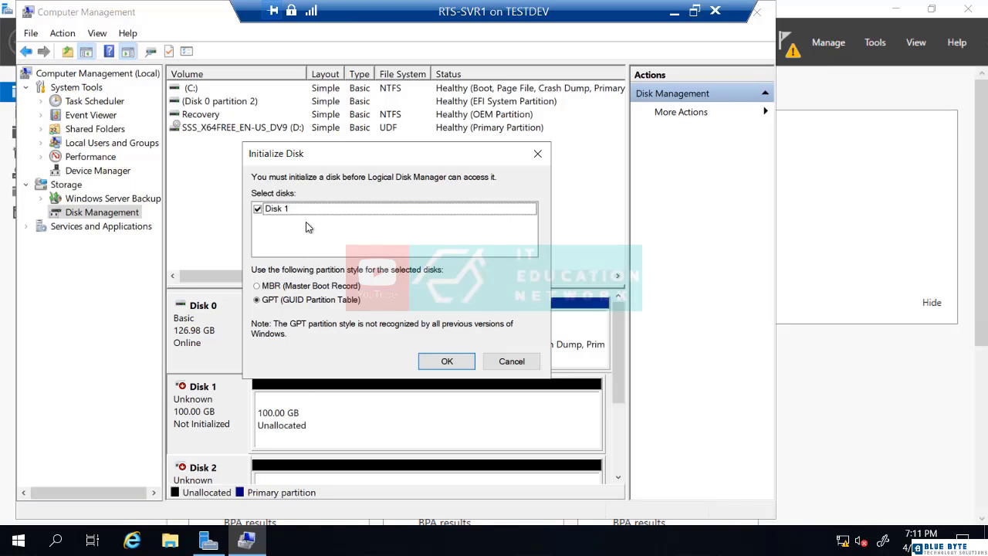
left_click(436, 358)
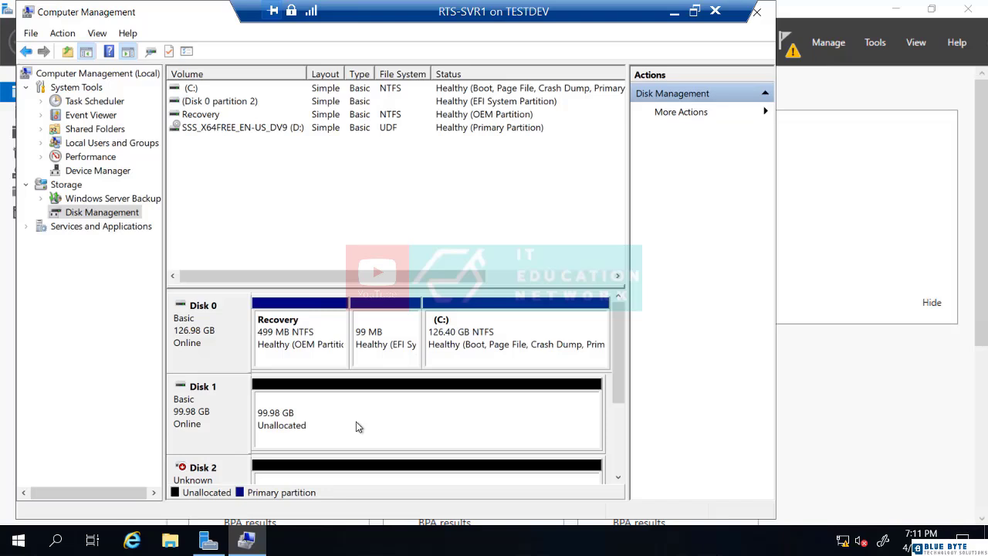
right_click(356, 426)
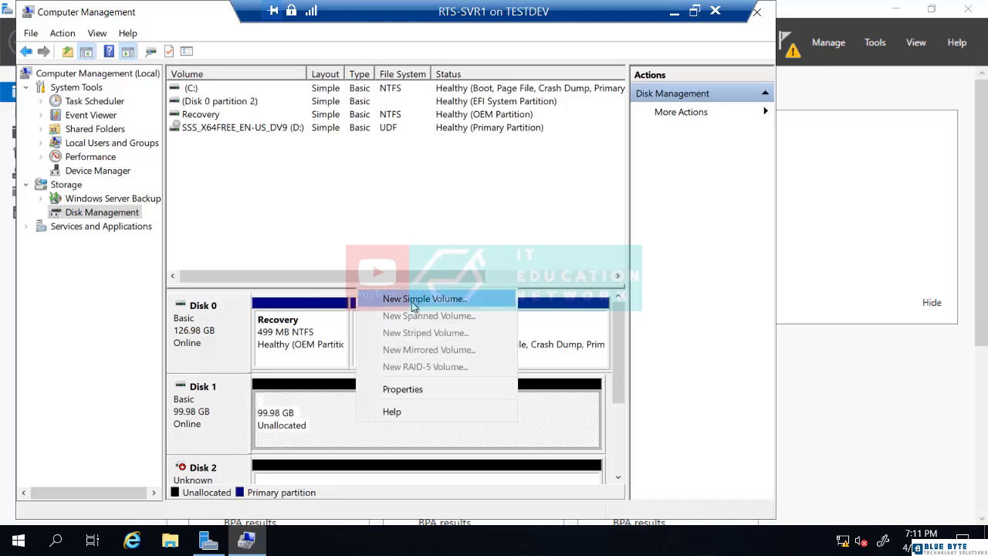
Create a full-size 99.98 GB ReFS simple volume on Disk 1 with drive letter E
left_click(415, 301)
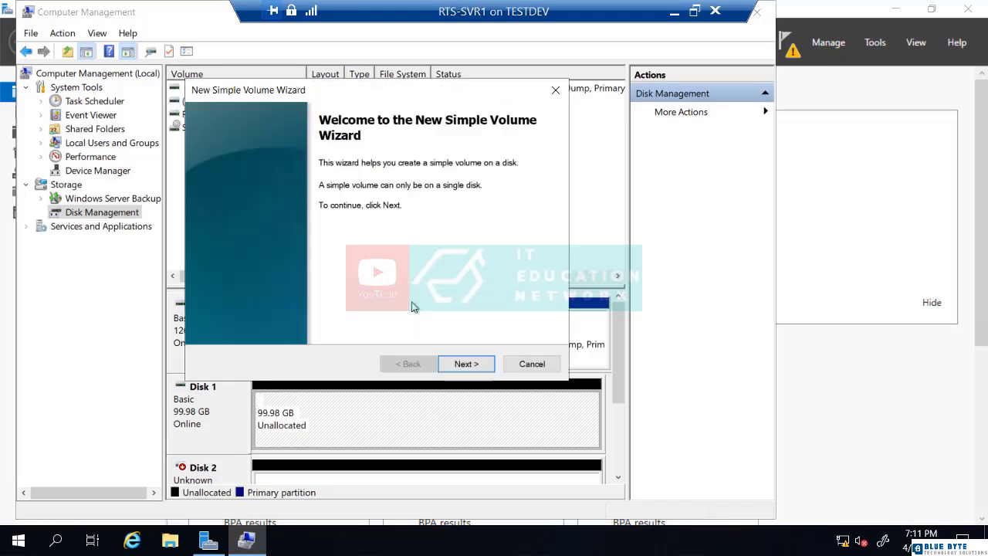
left_click(464, 365)
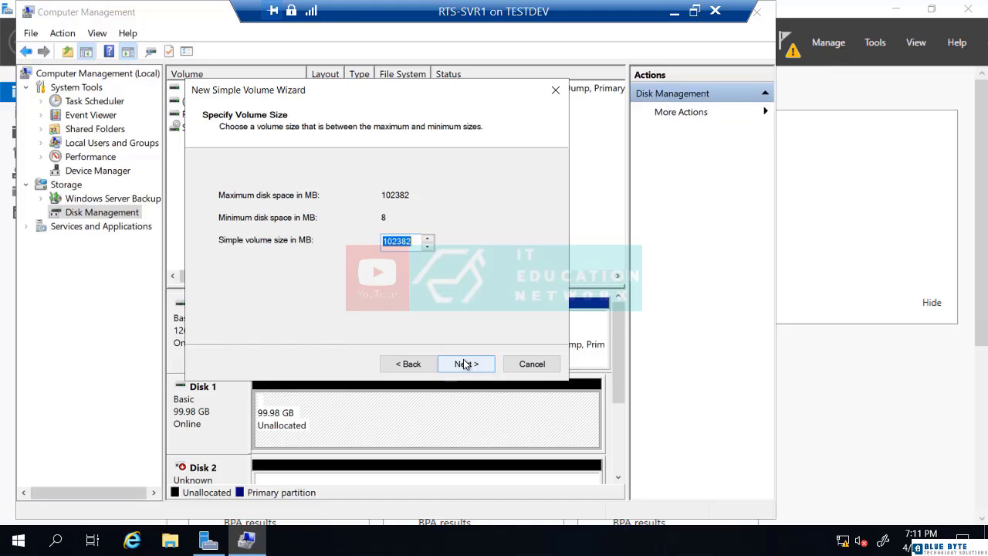
left_click(466, 365)
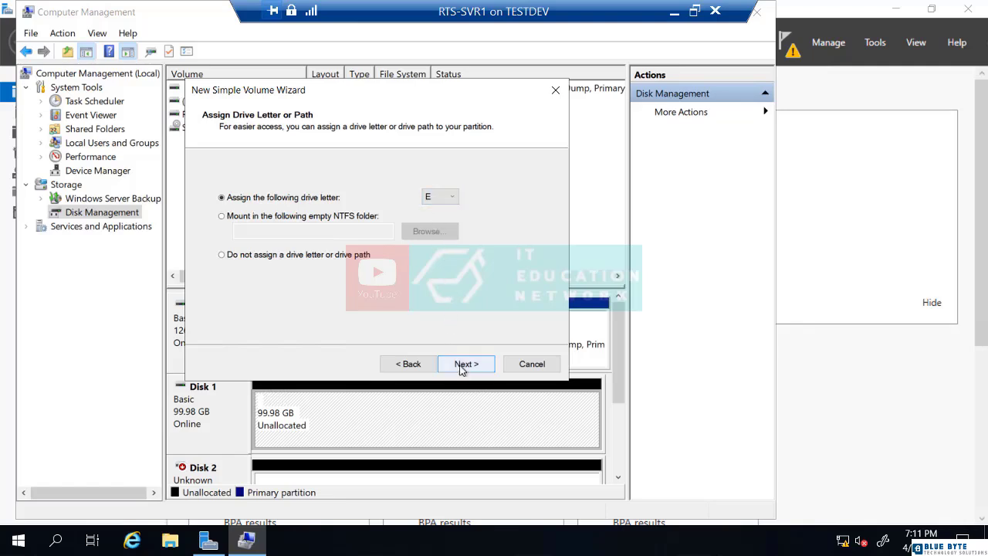
left_click(463, 367)
left_click(438, 231)
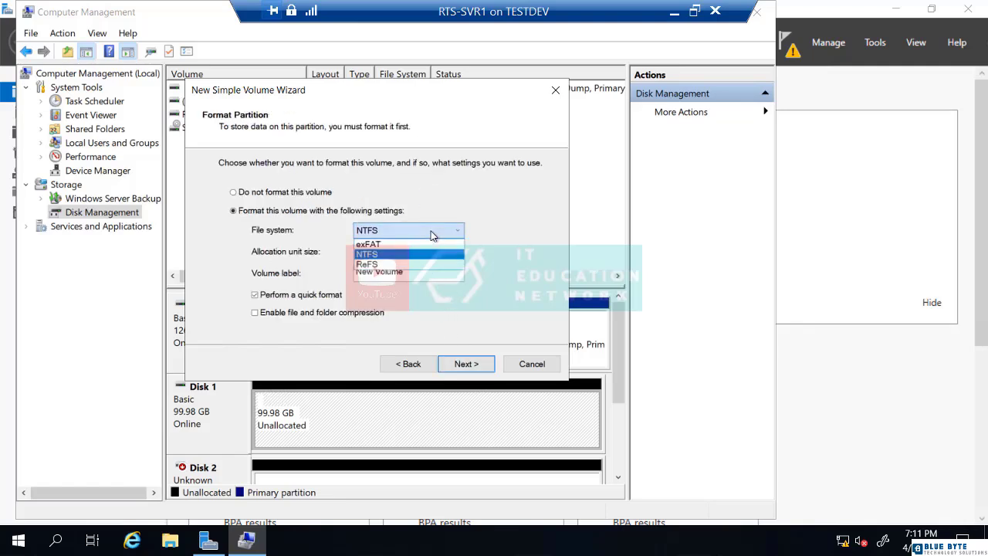
left_click(395, 265)
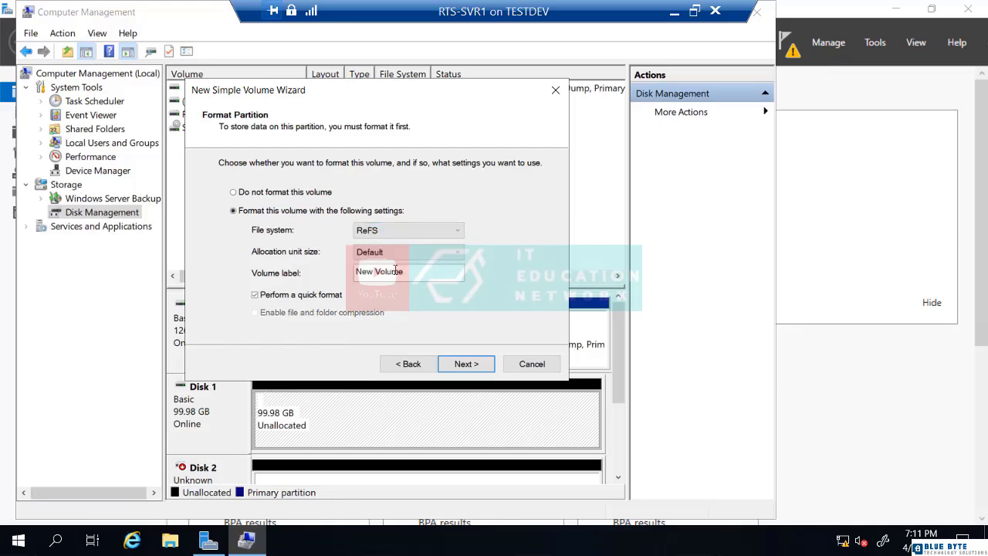
left_click(469, 370)
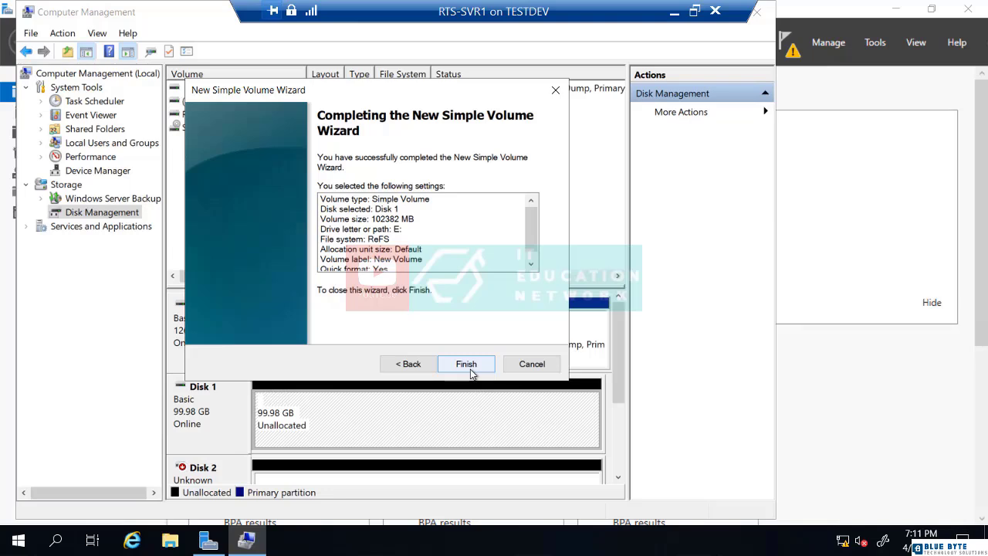
left_click(469, 367)
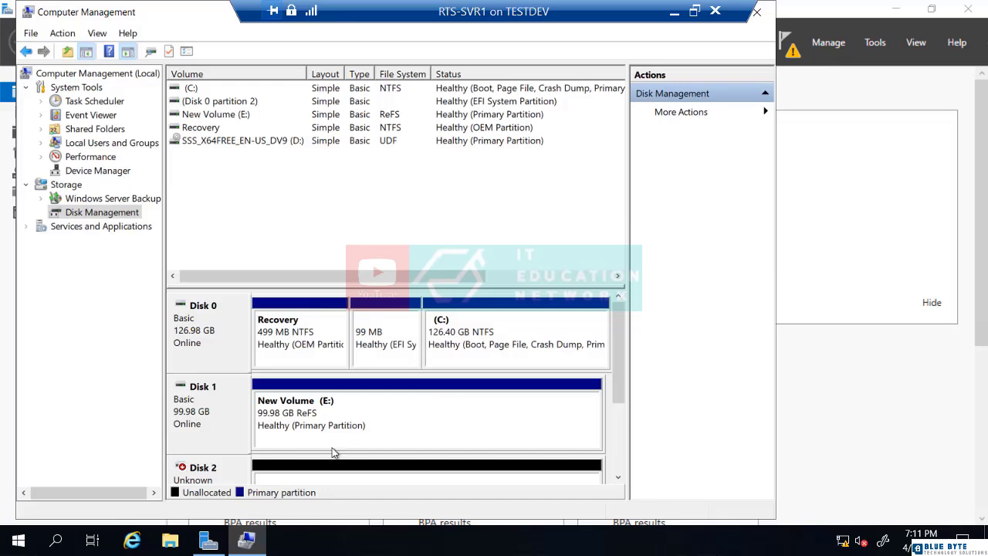
Open the New Volume (E:) drive from This PC in File Explorer
left_click(172, 542)
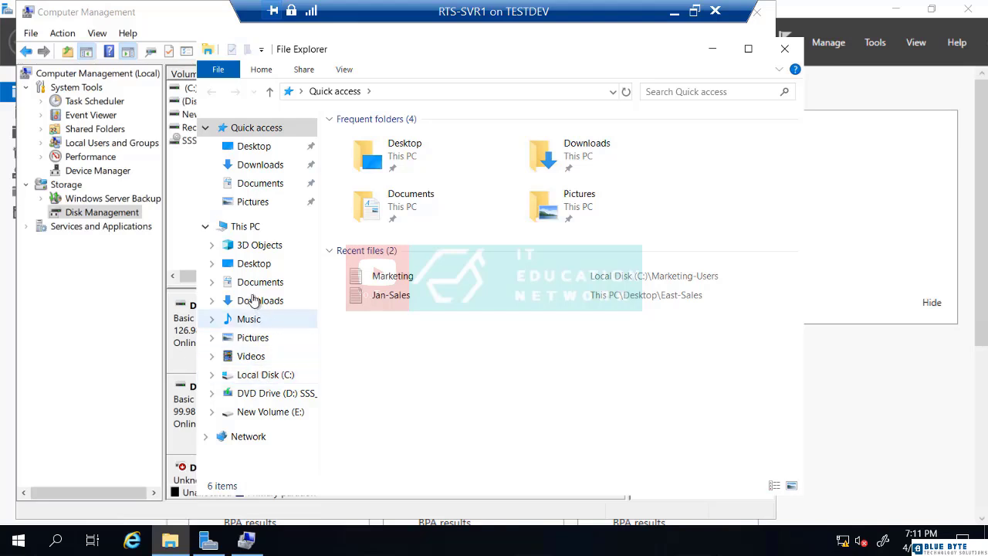
left_click(244, 228)
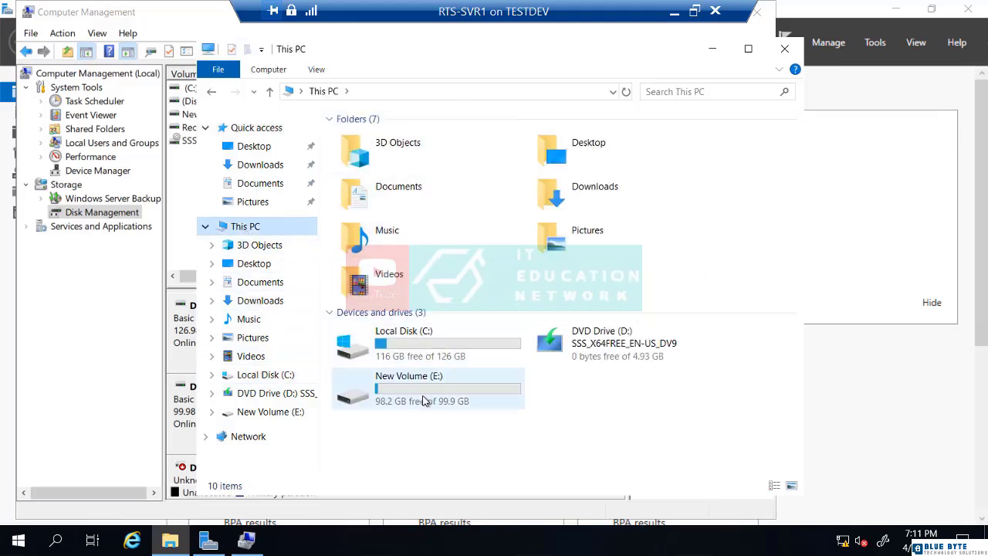
left_click(423, 399)
double_click(423, 399)
Create a folder named 'Finance Data' at the root of E:
right_click(397, 175)
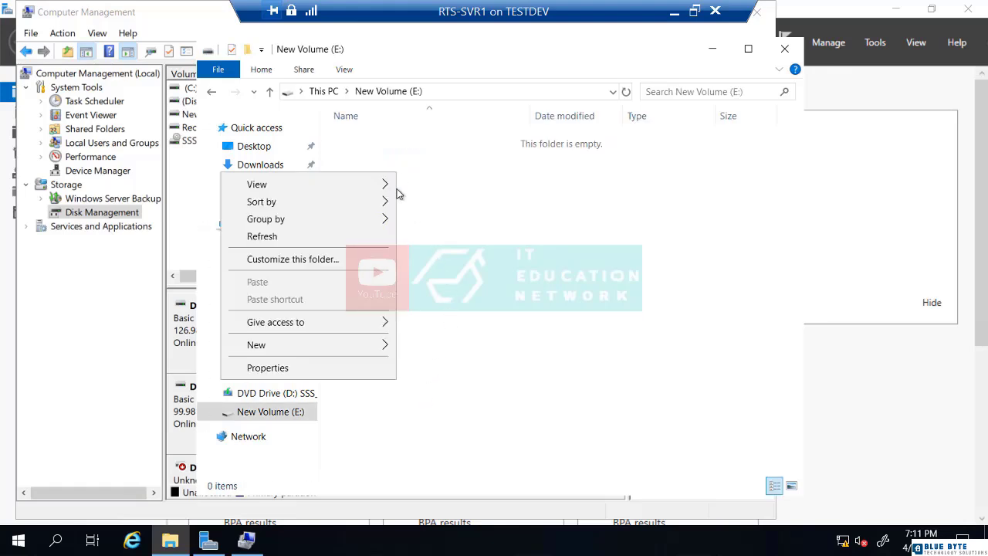
mouse_move(389, 347)
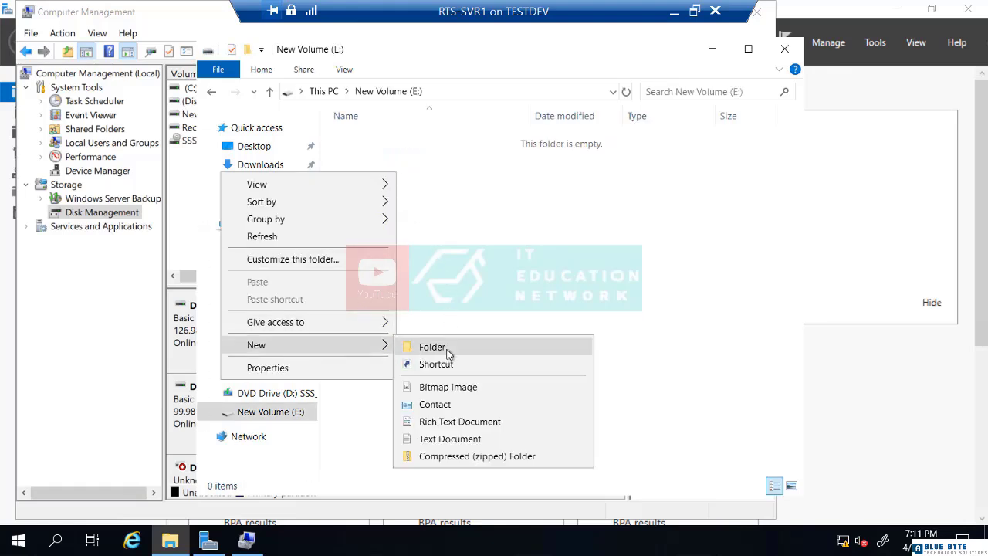
left_click(450, 353)
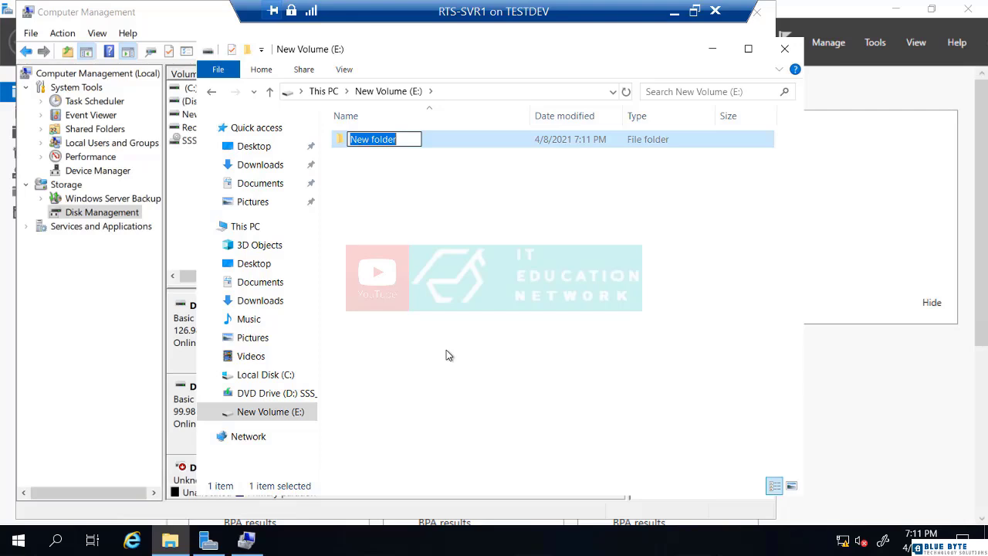
type("Finance Data")
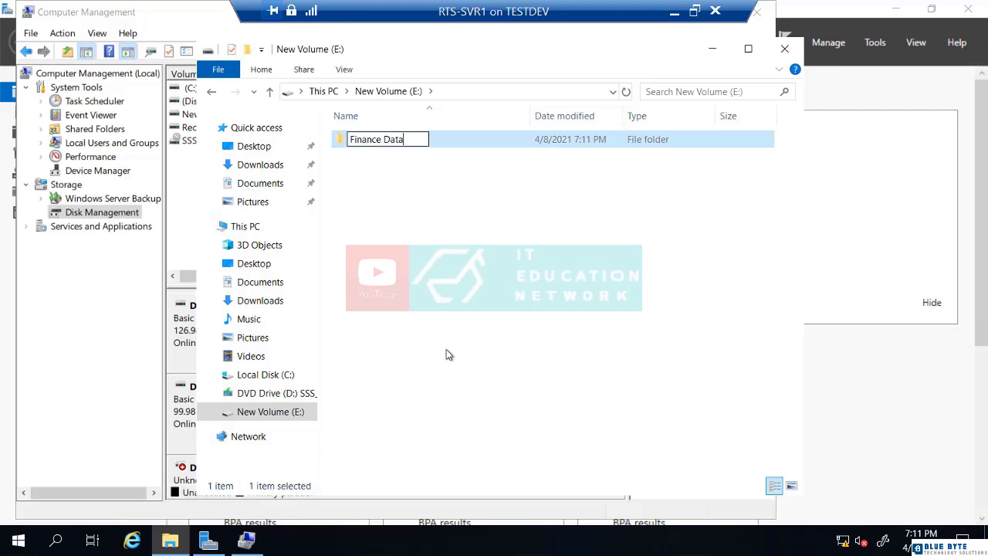
left_click(448, 355)
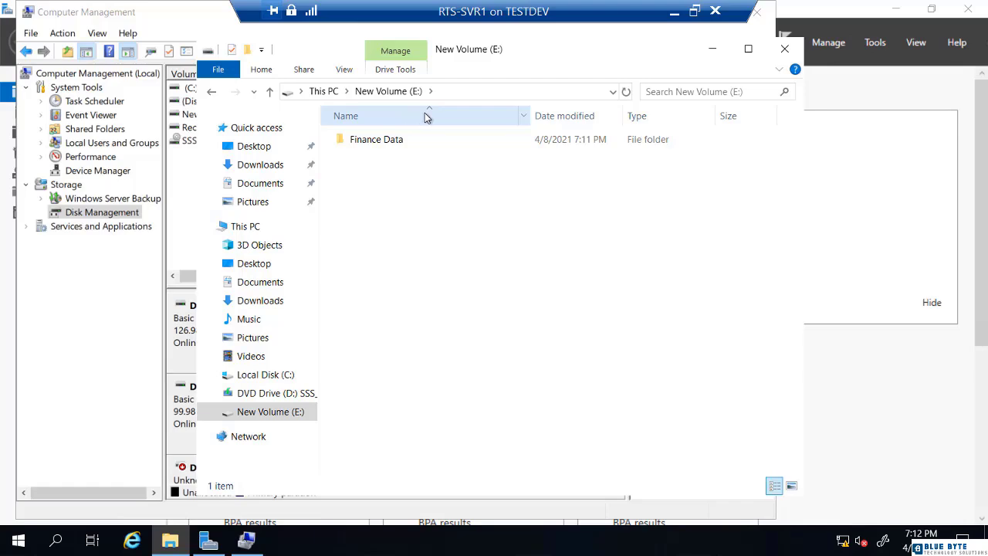
Connect to the RTS-SVR2 virtual machine at full-screen size and sign in with the account password
left_click(675, 12)
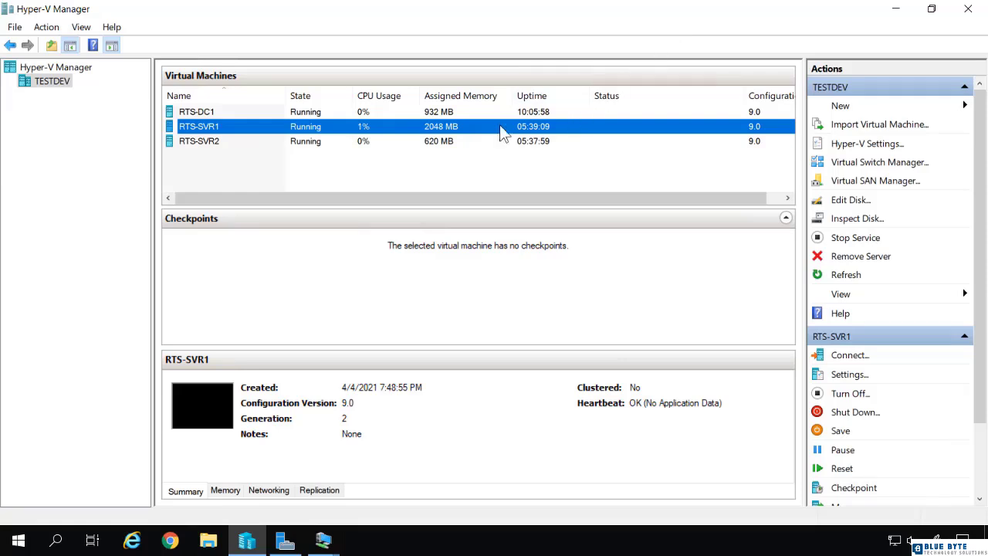
right_click(211, 141)
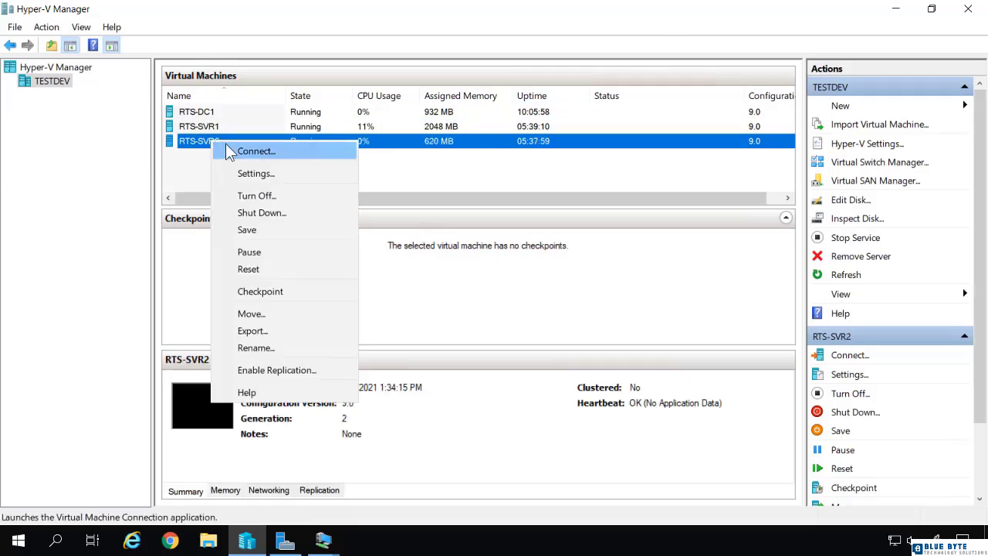
left_click(229, 150)
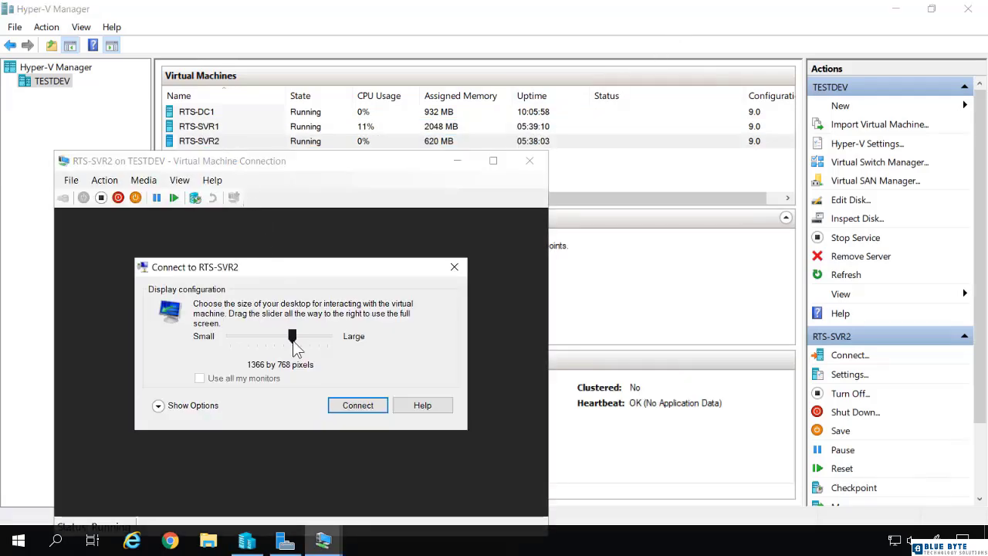
left_click_drag(293, 341, 363, 352)
left_click(363, 405)
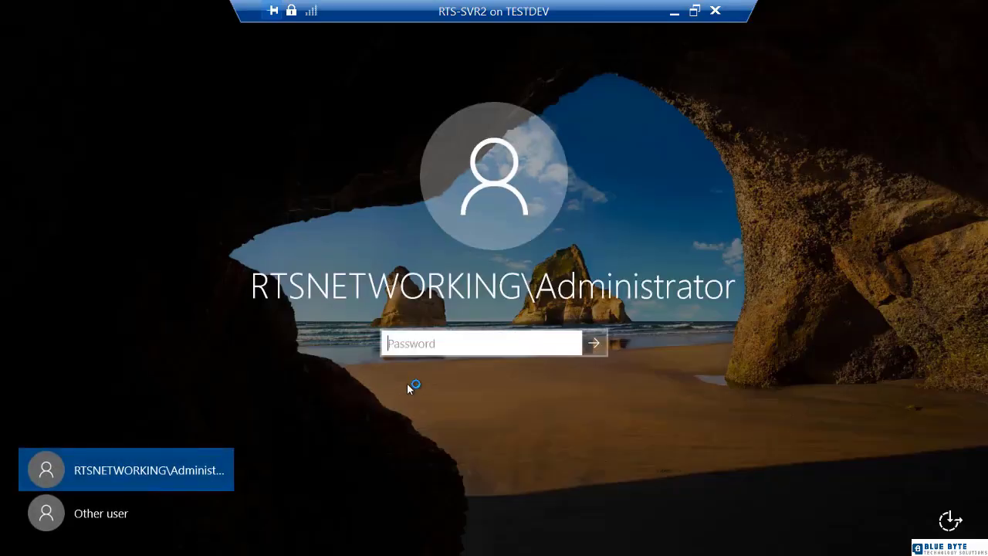
type("Pa$$w0rd")
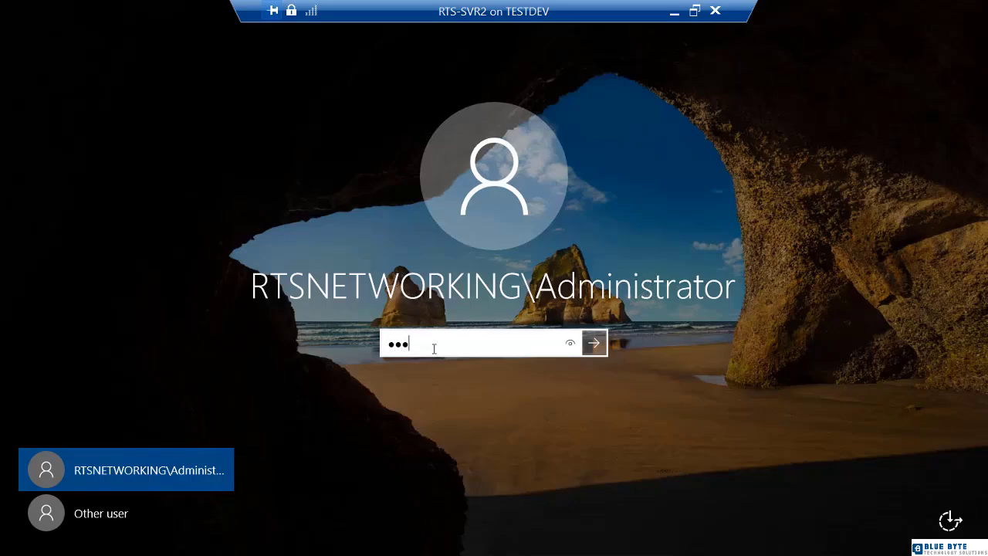
key("Return")
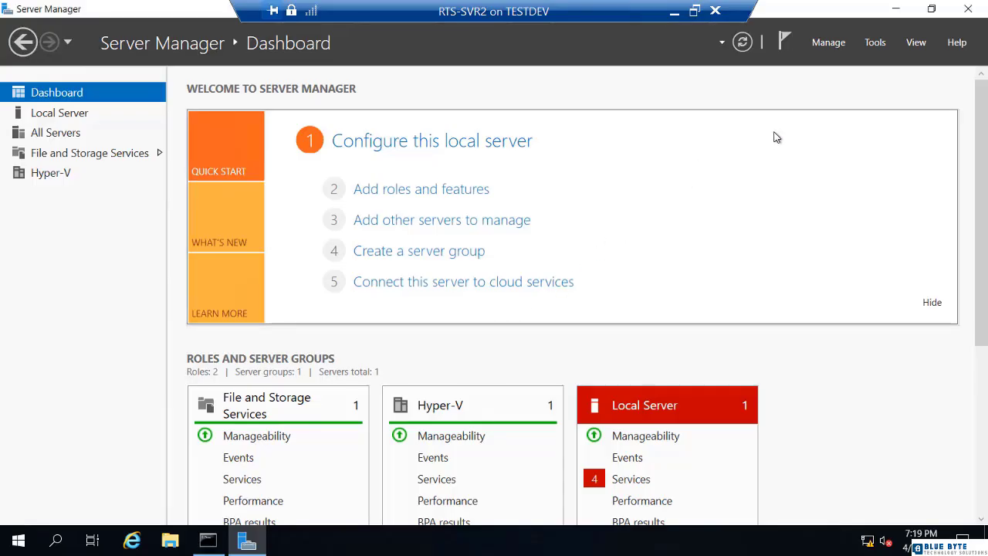
On RTS-SVR2, quick-connect the iSCSI Initiator to target 192.168.1.250 and close its settings
left_click(874, 47)
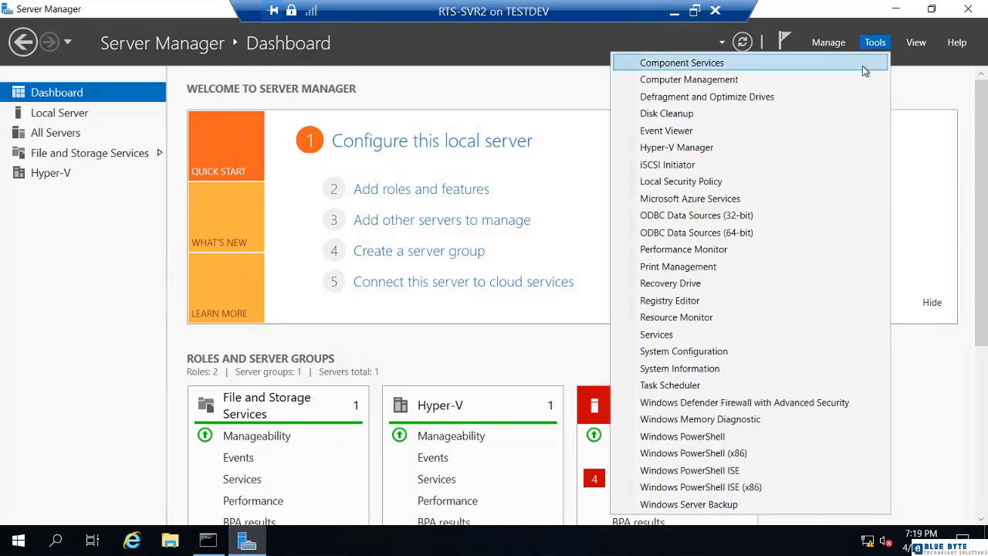
left_click(667, 165)
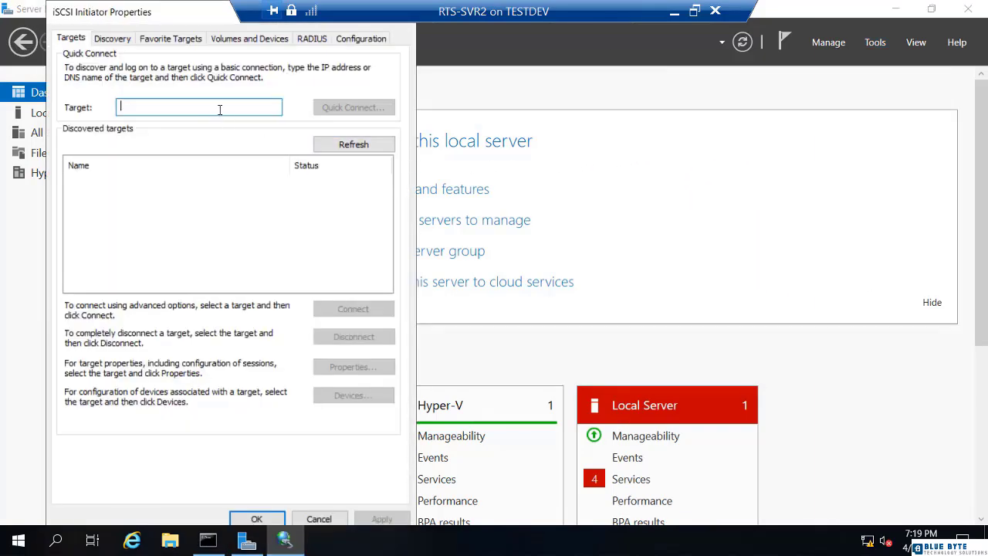
type("192.")
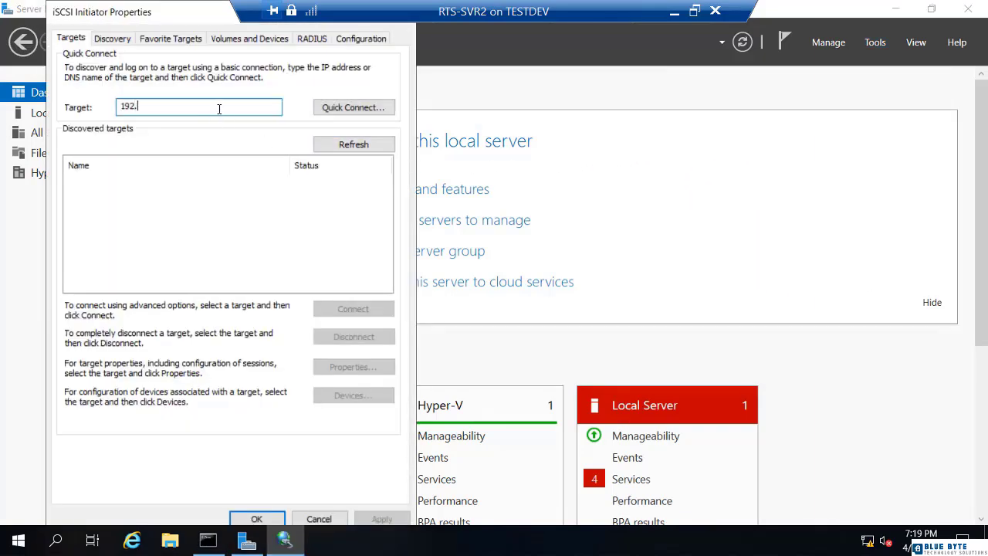
type("168.1.250")
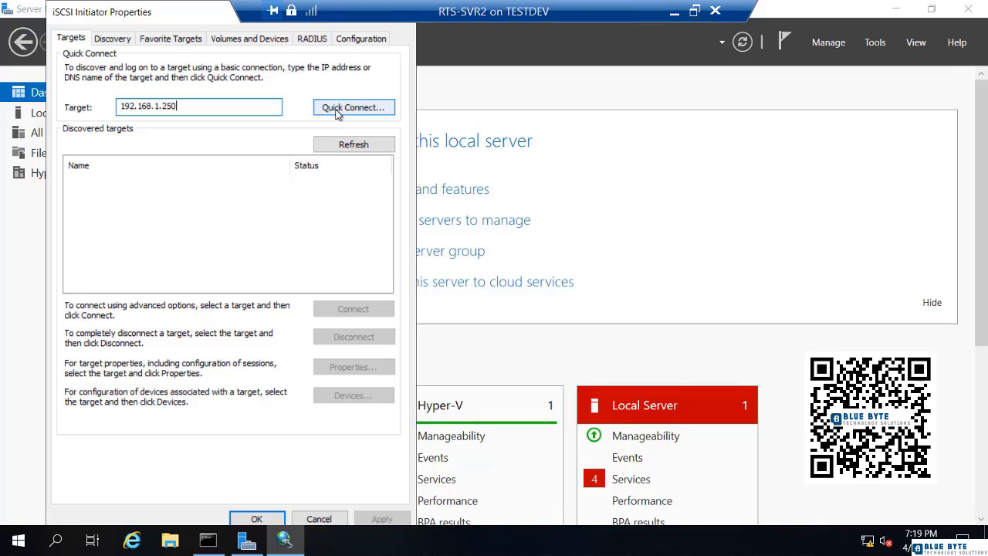
left_click(337, 108)
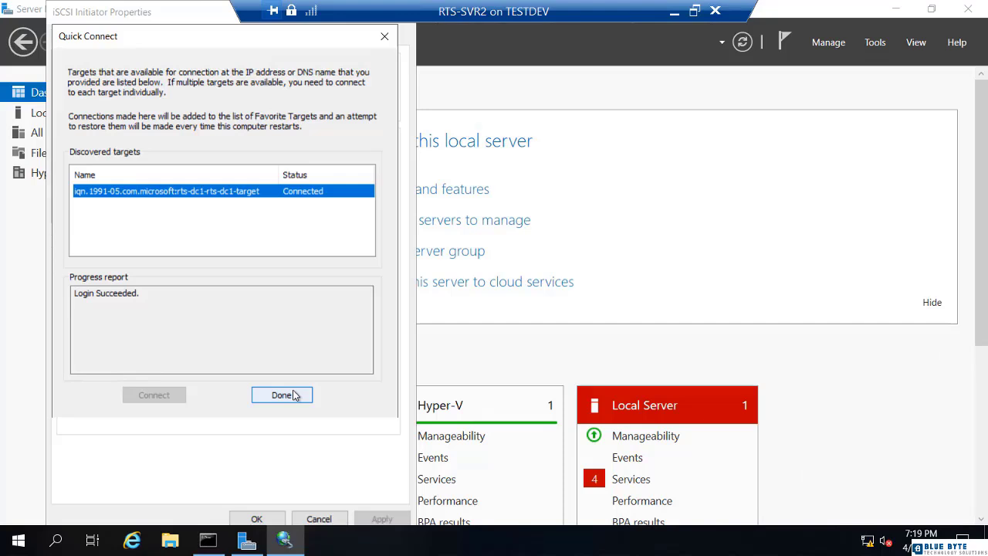
left_click(293, 397)
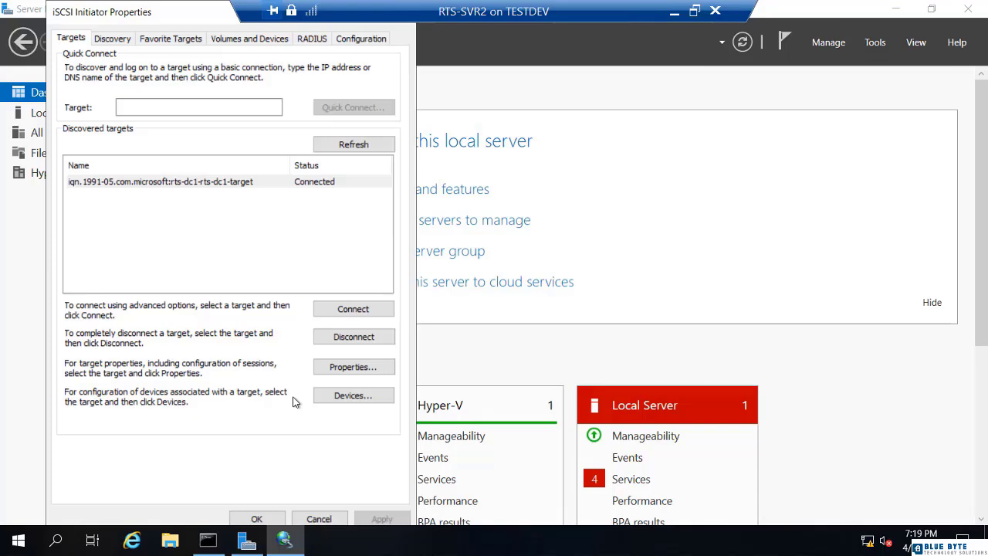
left_click(256, 518)
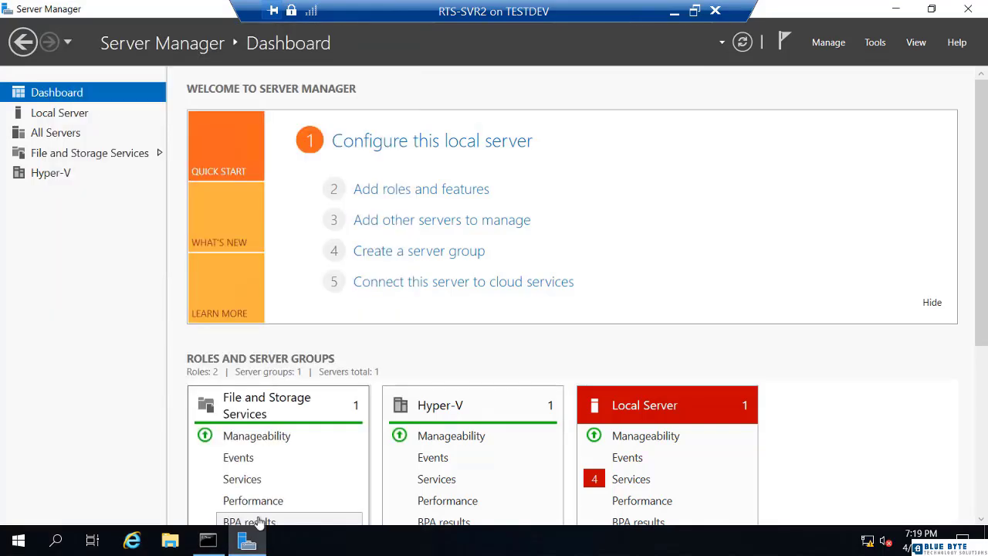
On RTS-SVR2, bring Disk 1 online in Disk Management to reveal the 99.98 GB ReFS New Volume
left_click(875, 44)
left_click(822, 80)
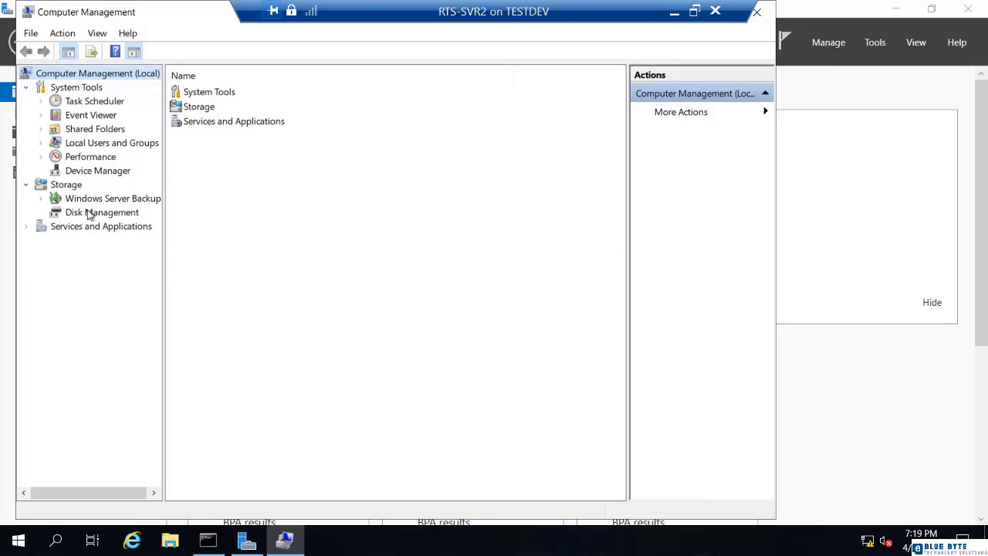
left_click(98, 212)
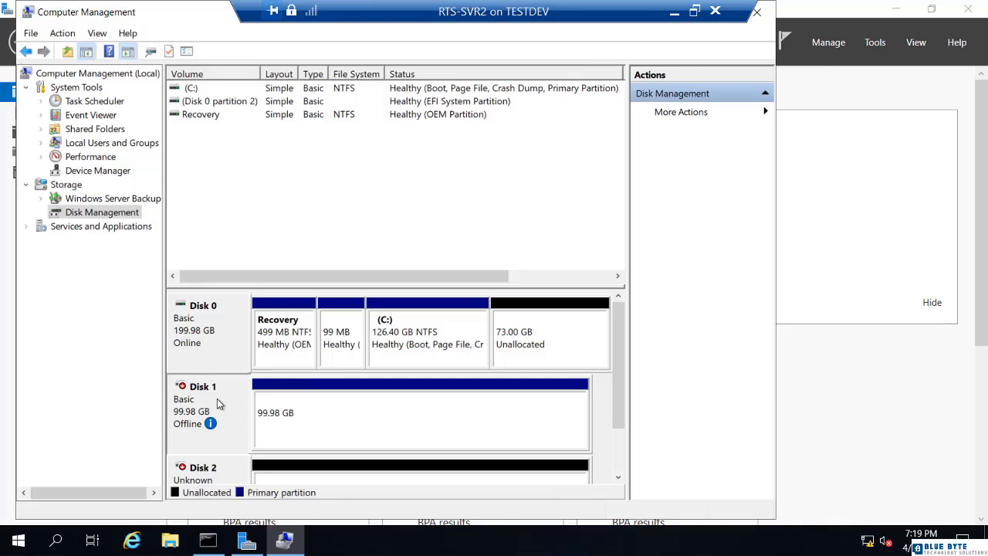
right_click(218, 402)
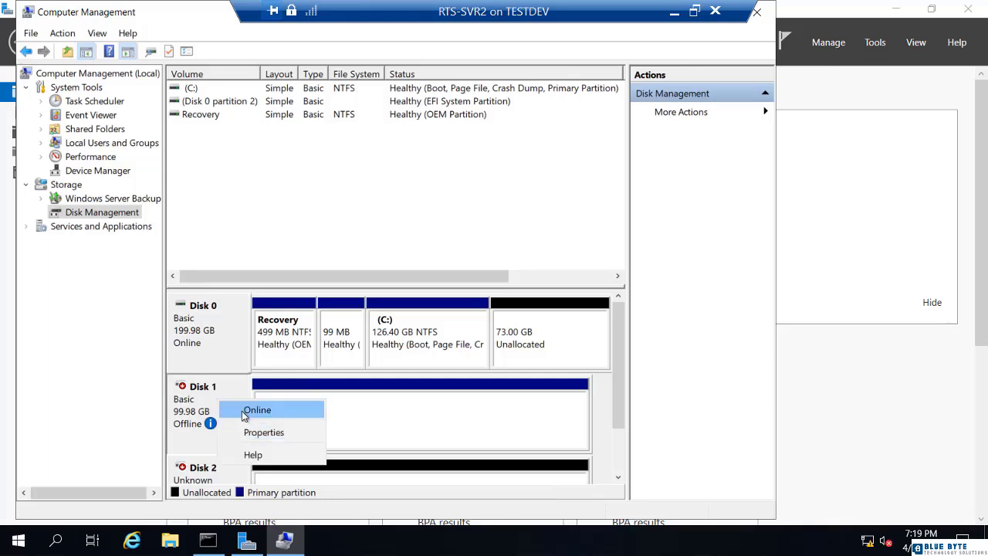
left_click(242, 411)
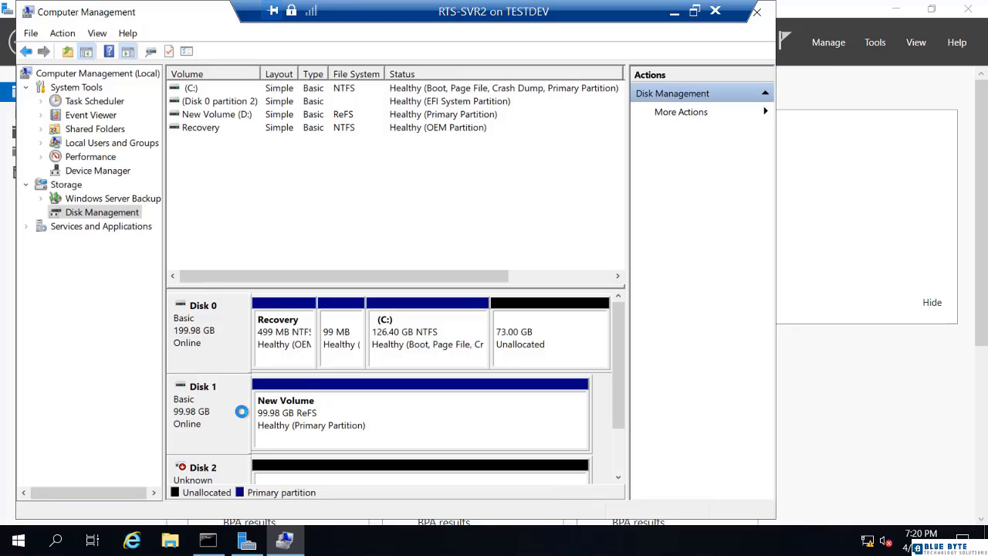
View This PC on RTS-SVR2 to confirm New Volume (E:) shows 98.2 GB free of 99.9 GB
left_click(170, 540)
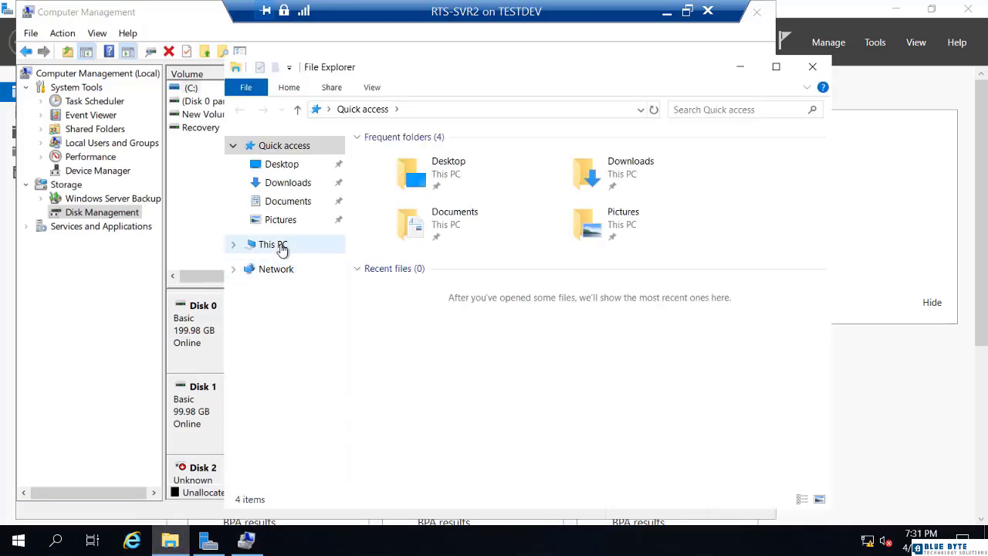
left_click(280, 246)
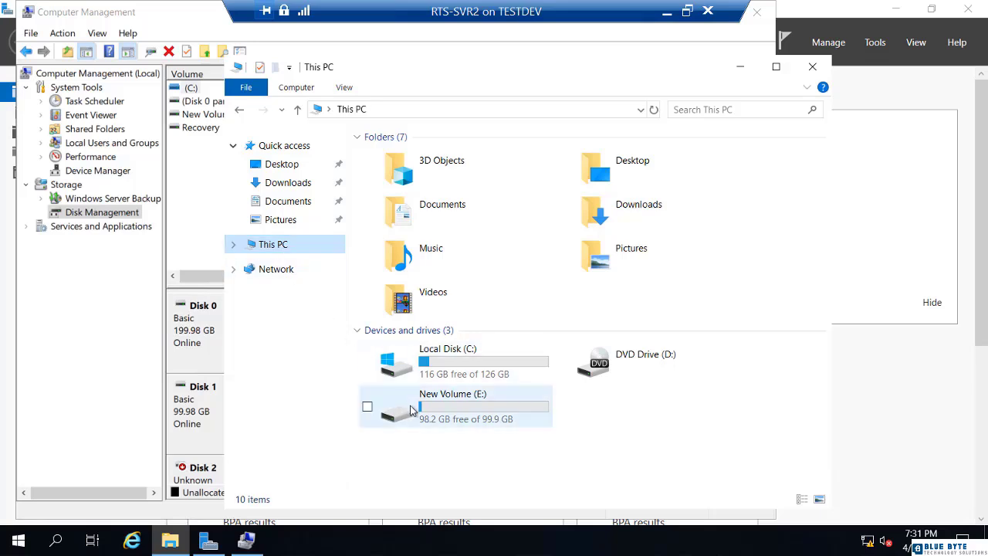